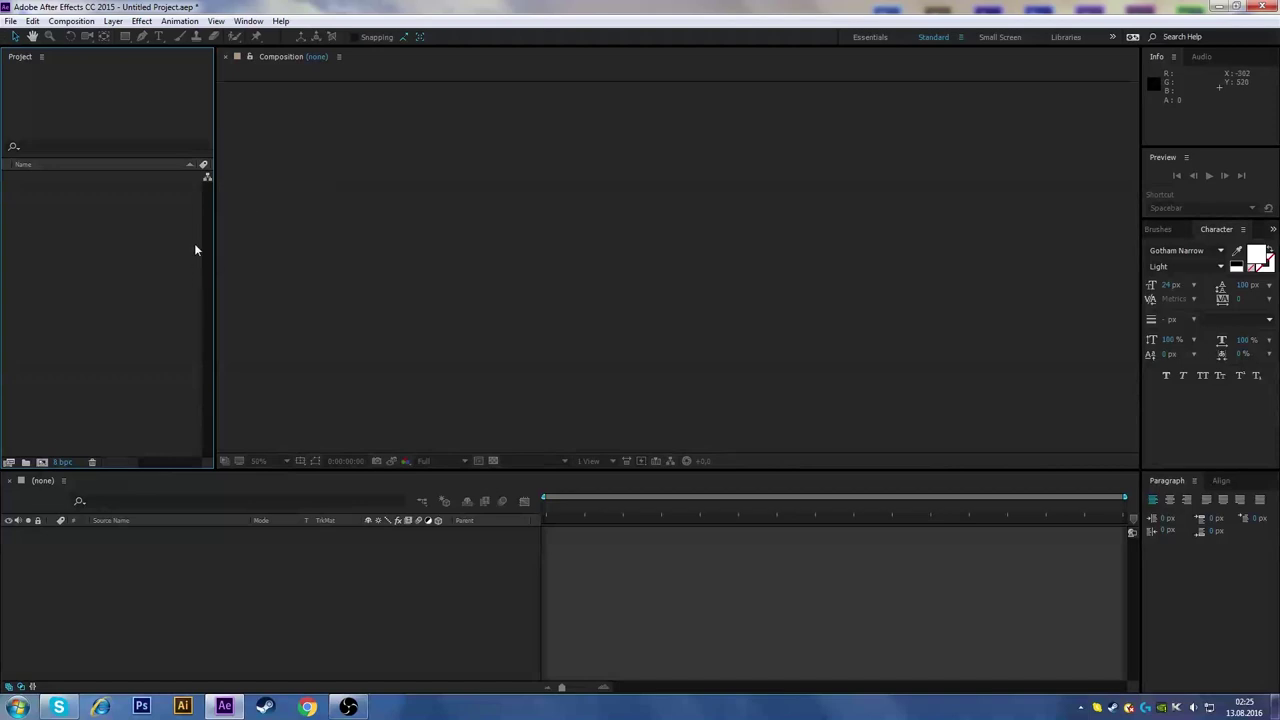
Create a new composition, Comp 1, at 1280×720 with its width set to 1280.
right_click(62, 242)
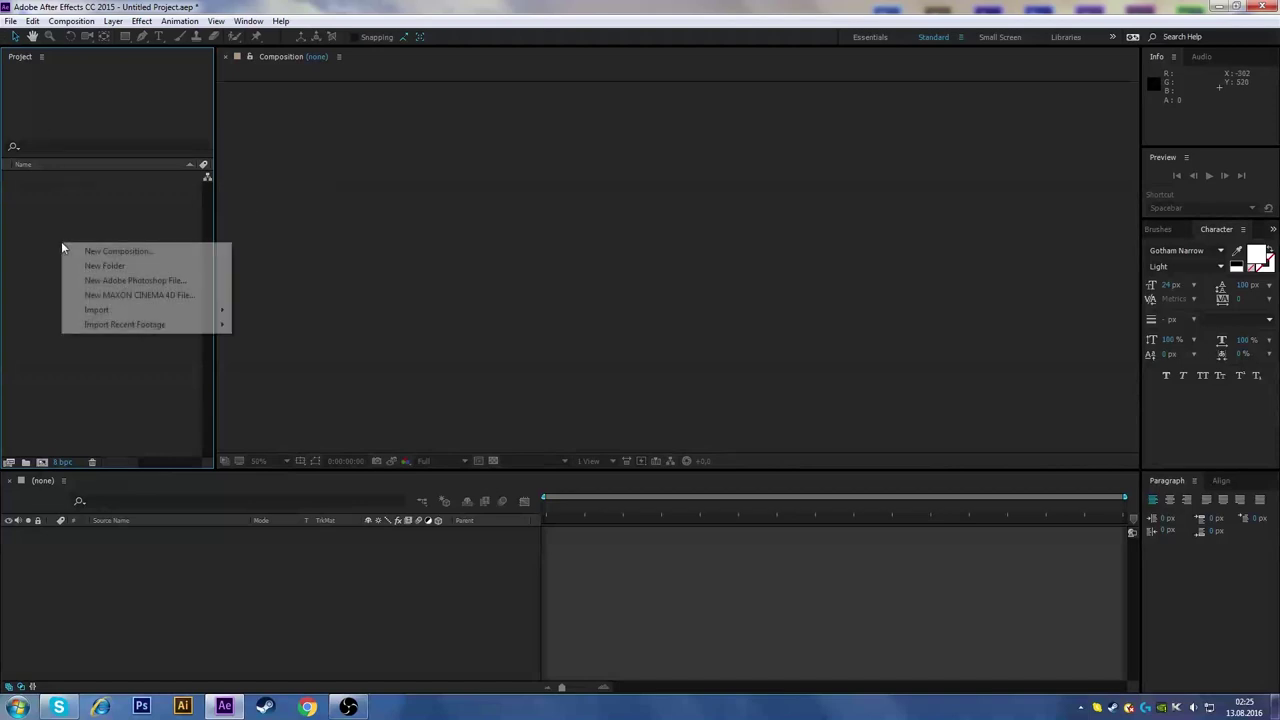
left_click(119, 252)
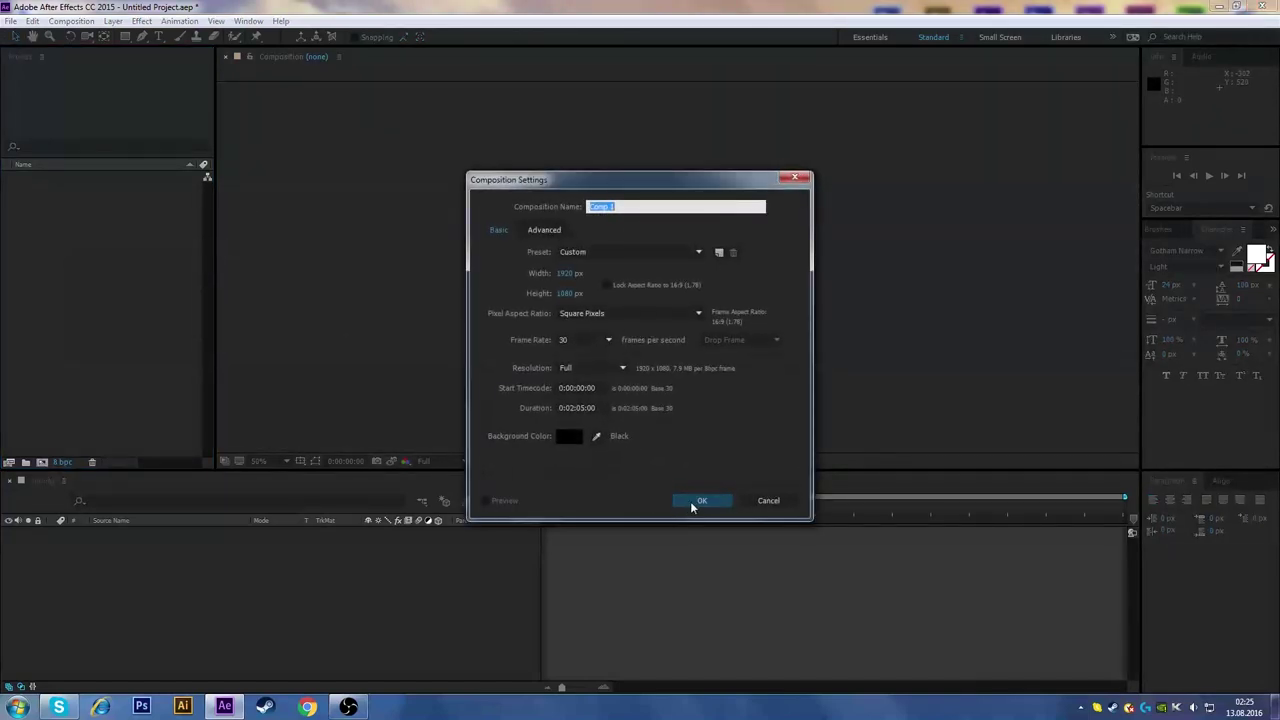
left_click(563, 274)
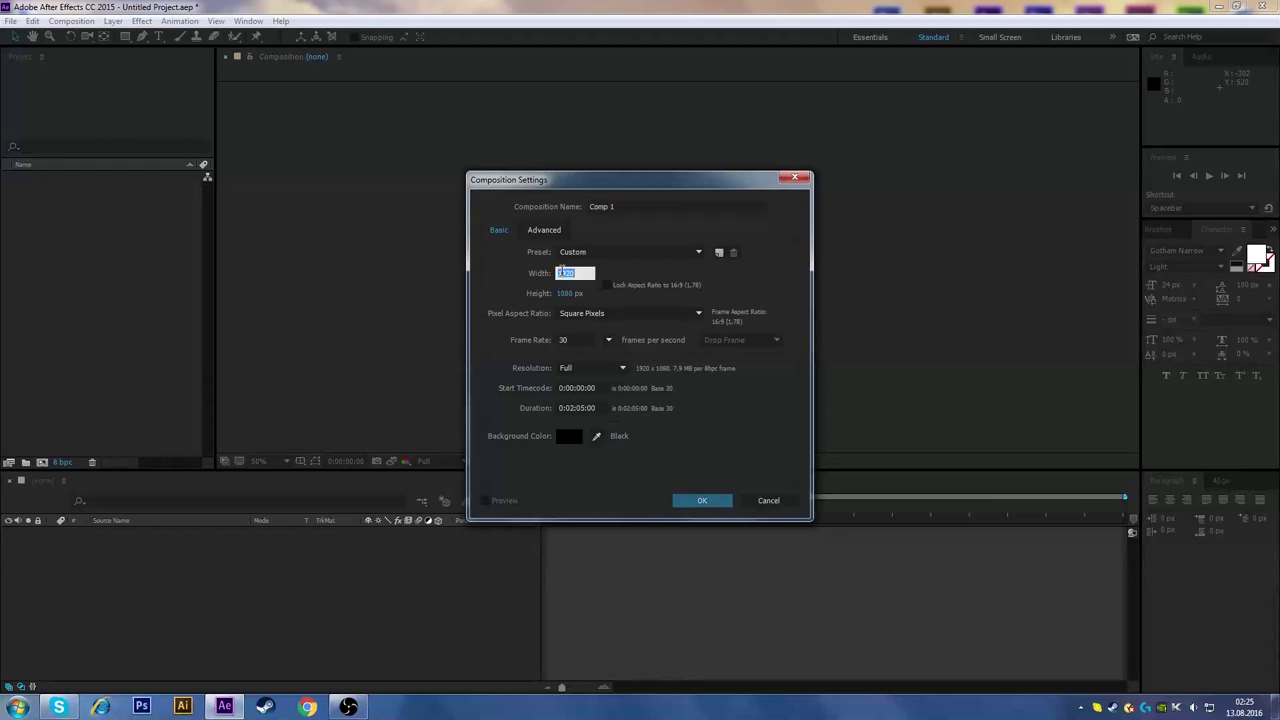
type("1280")
key("Return")
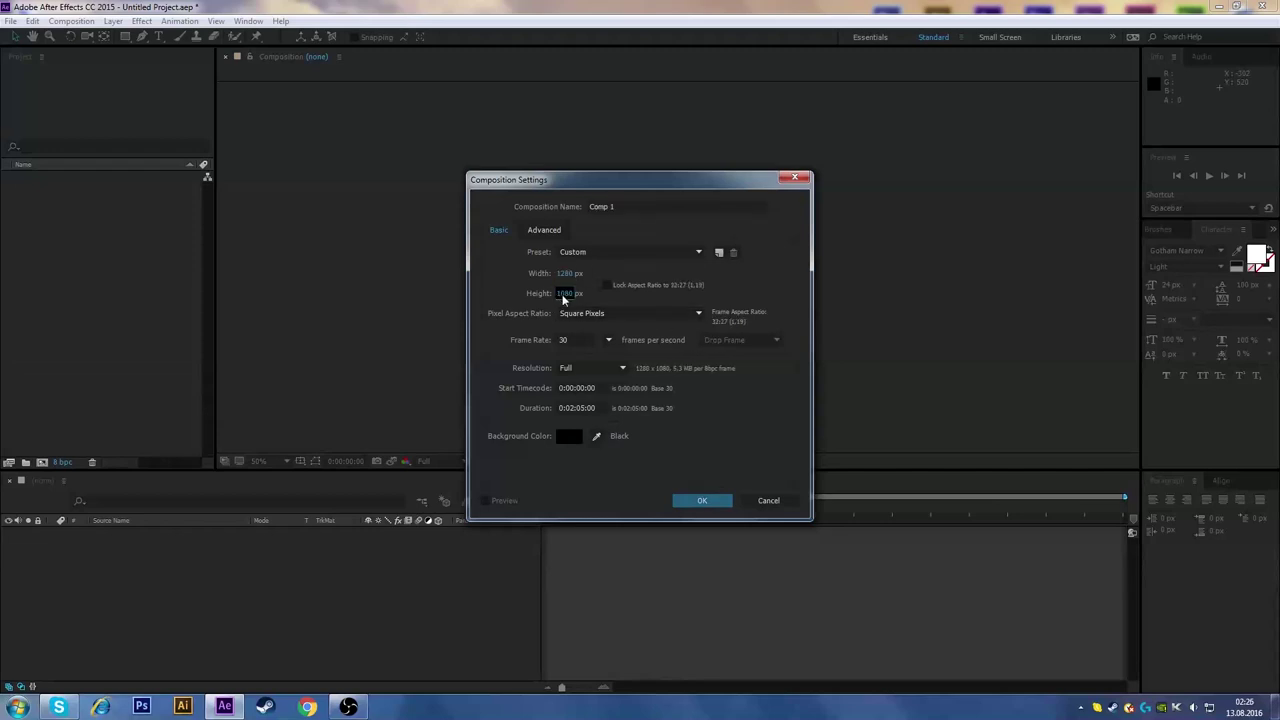
type("720")
left_click(704, 500)
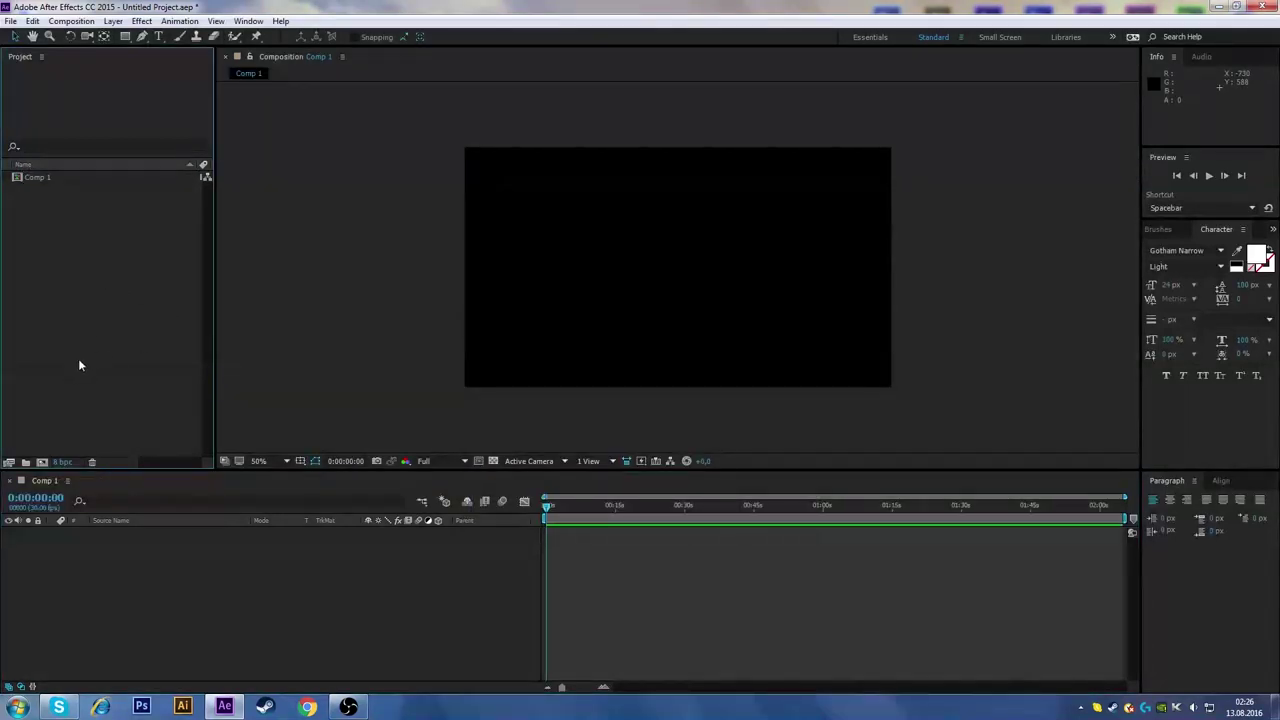
Import Örnek Video.mp4 and drag it into the Comp 1 timeline as a layer.
right_click(58, 250)
mouse_move(117, 333)
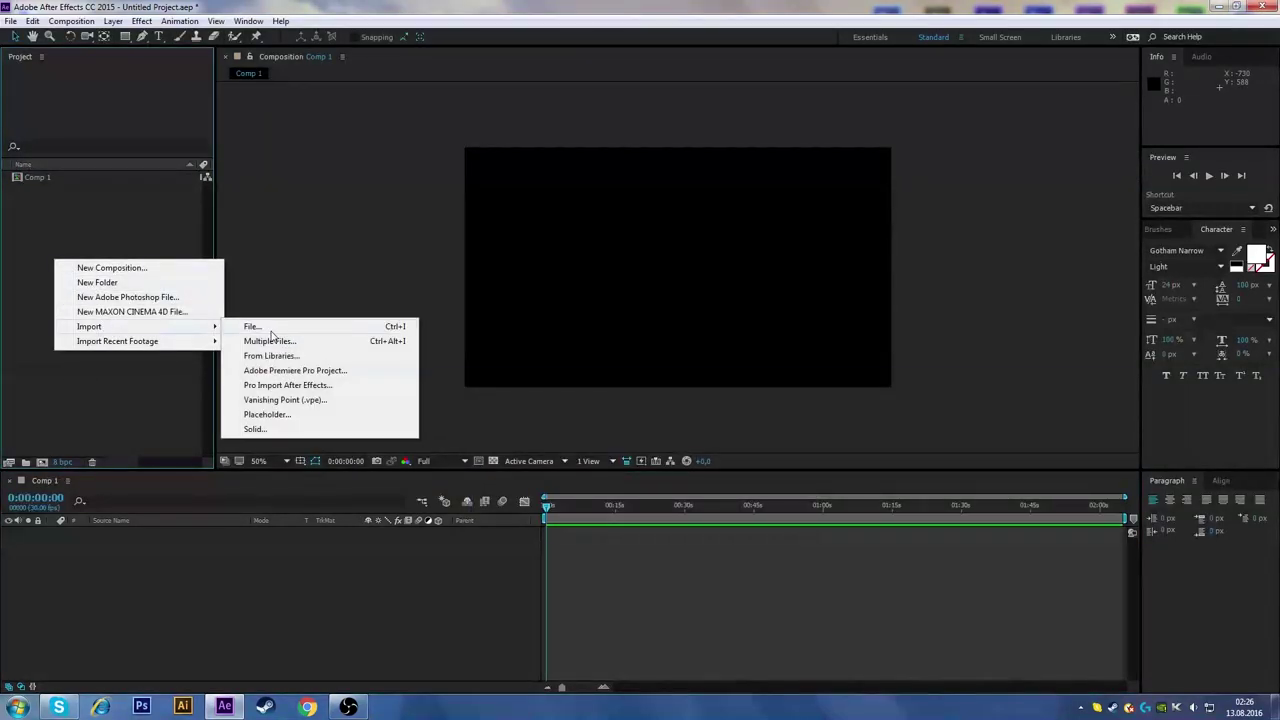
left_click(274, 330)
left_click_drag(764, 180, 765, 275)
left_click(490, 252)
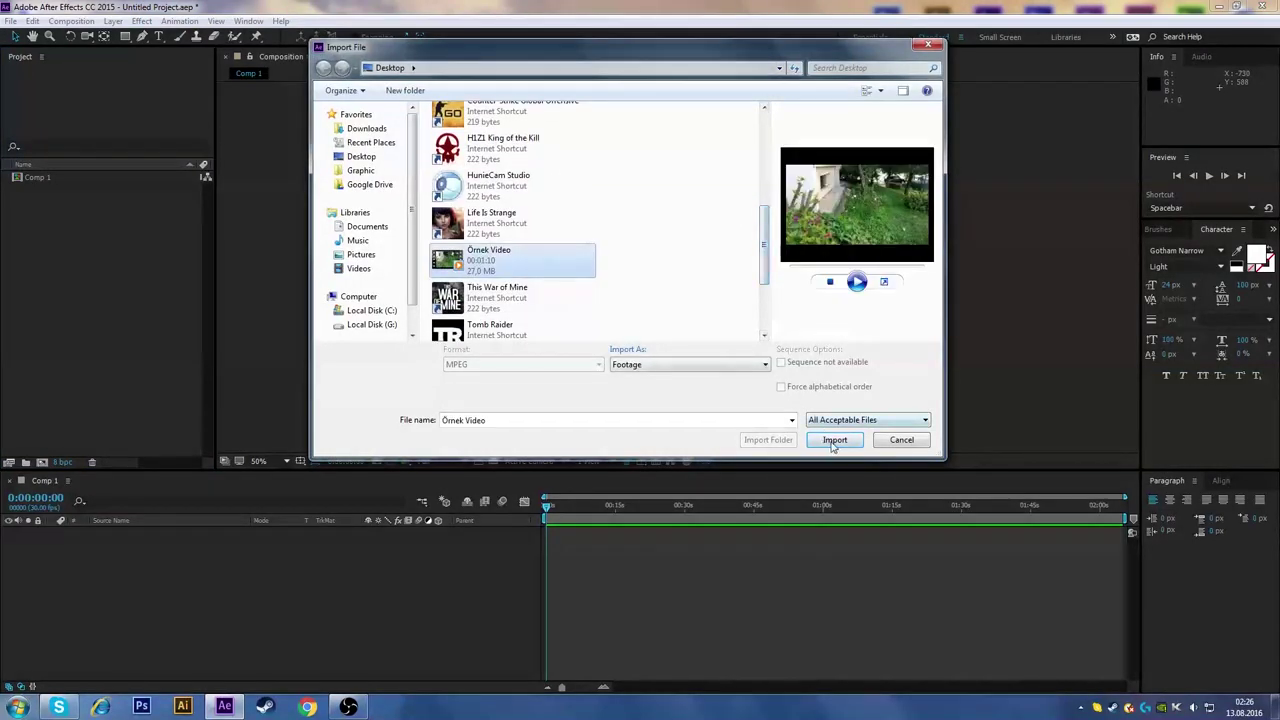
left_click(834, 440)
left_click_drag(86, 192, 171, 645)
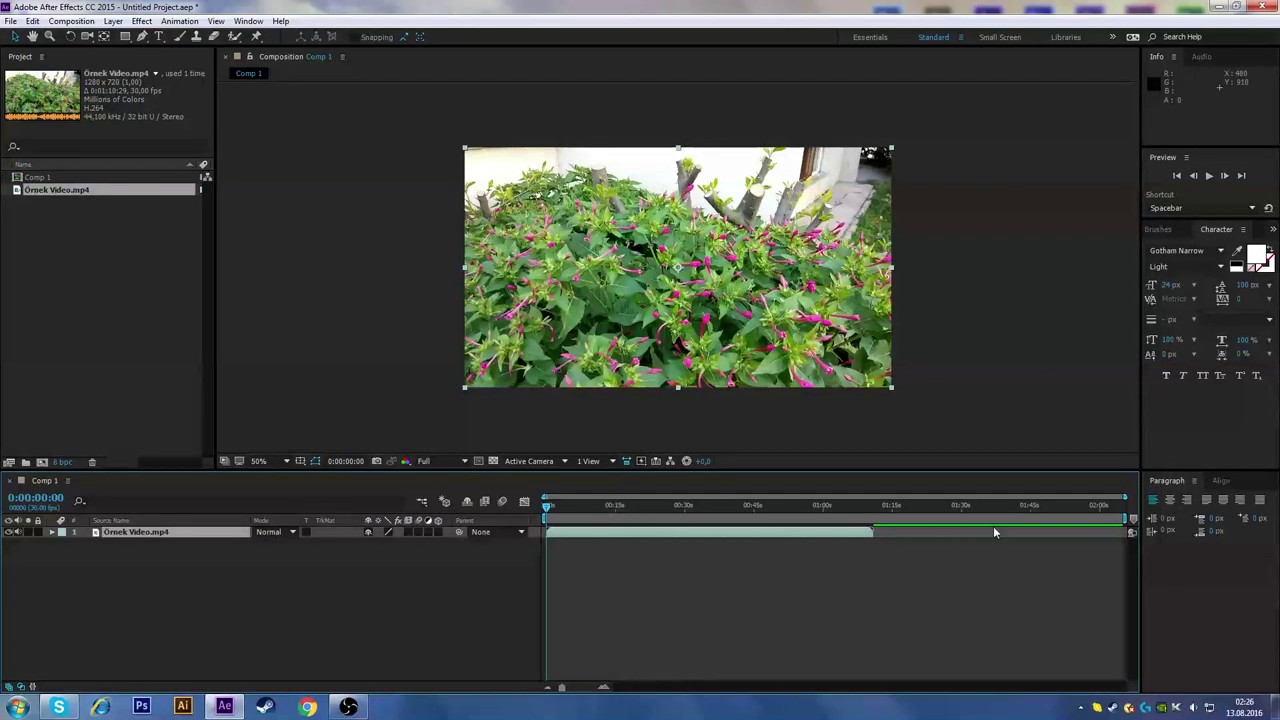
left_click(40, 177)
right_click(58, 177)
left_click(100, 184)
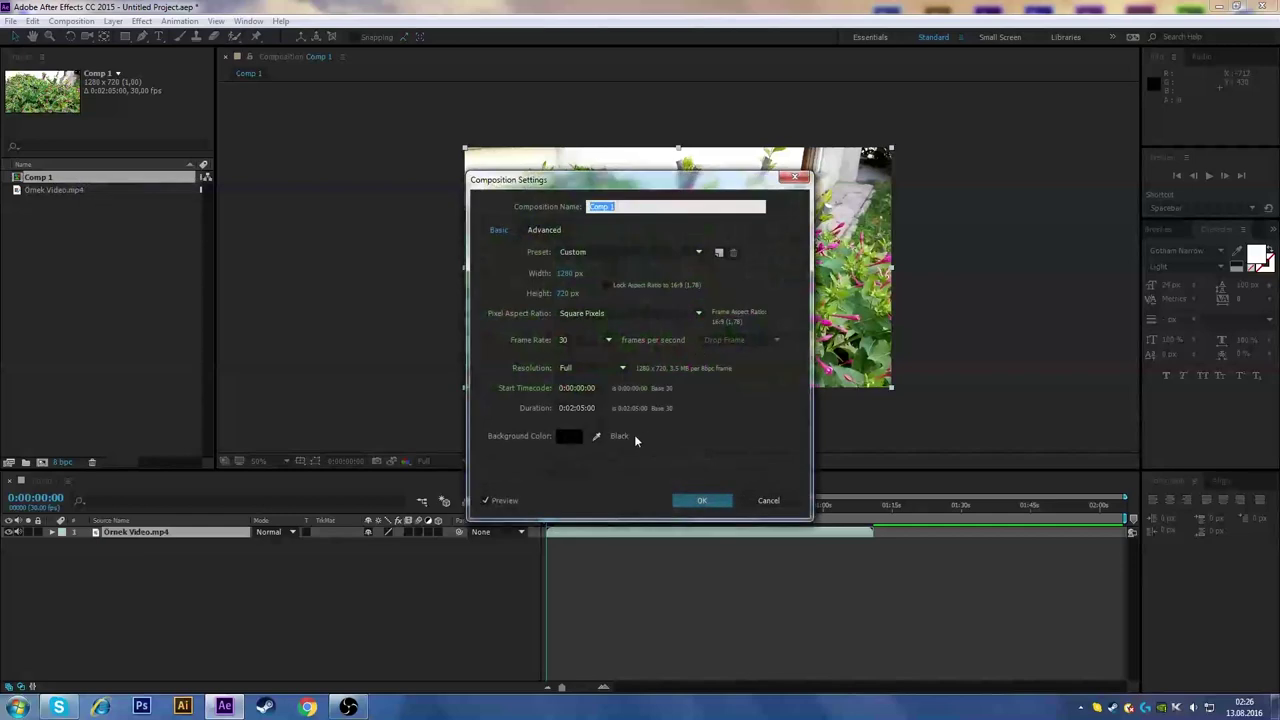
left_click(695, 501)
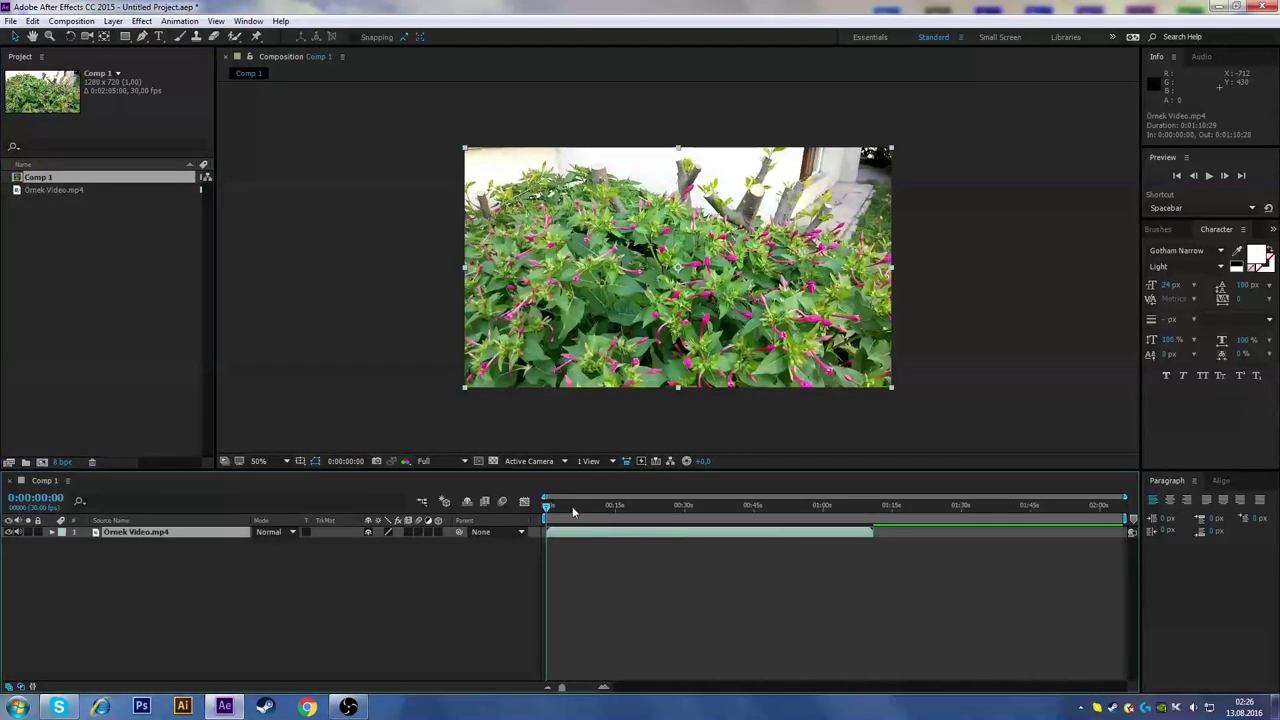
mouse_move(777, 507)
left_mouse_down()
mouse_move(966, 507)
mouse_move(547, 507)
left_mouse_up()
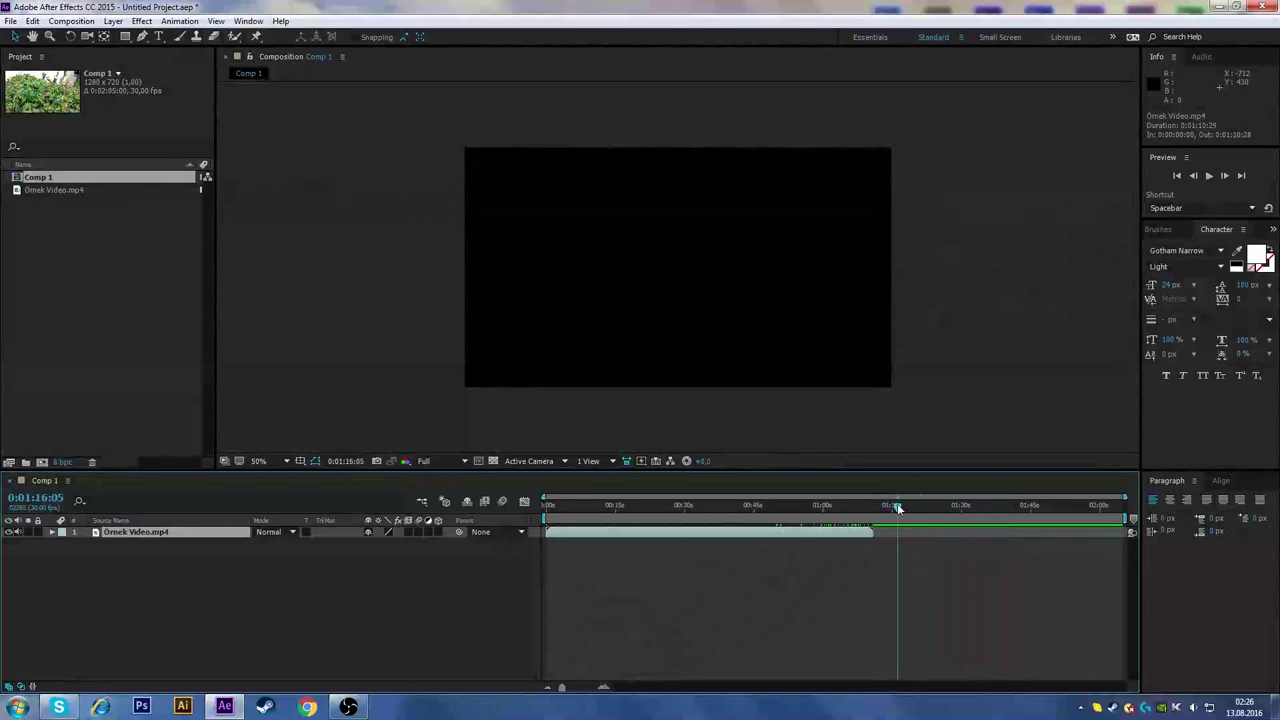
key("space")
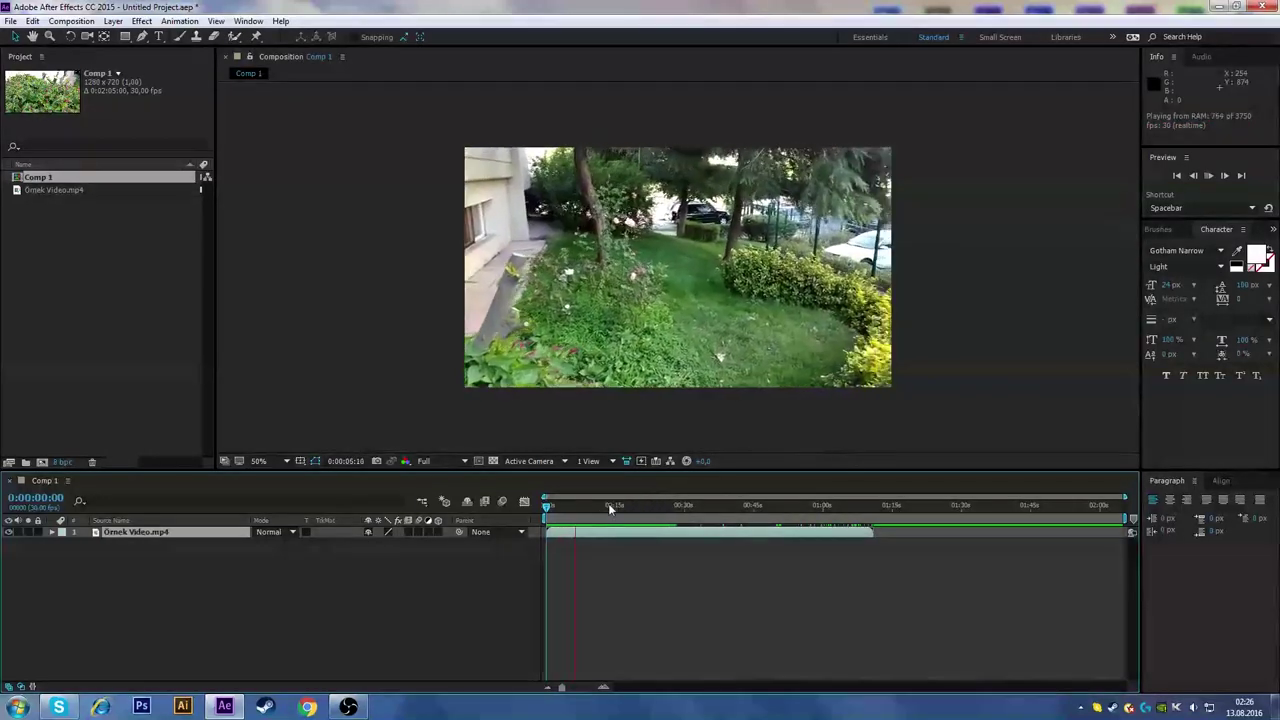
left_click(671, 505)
left_click(843, 507)
key("space")
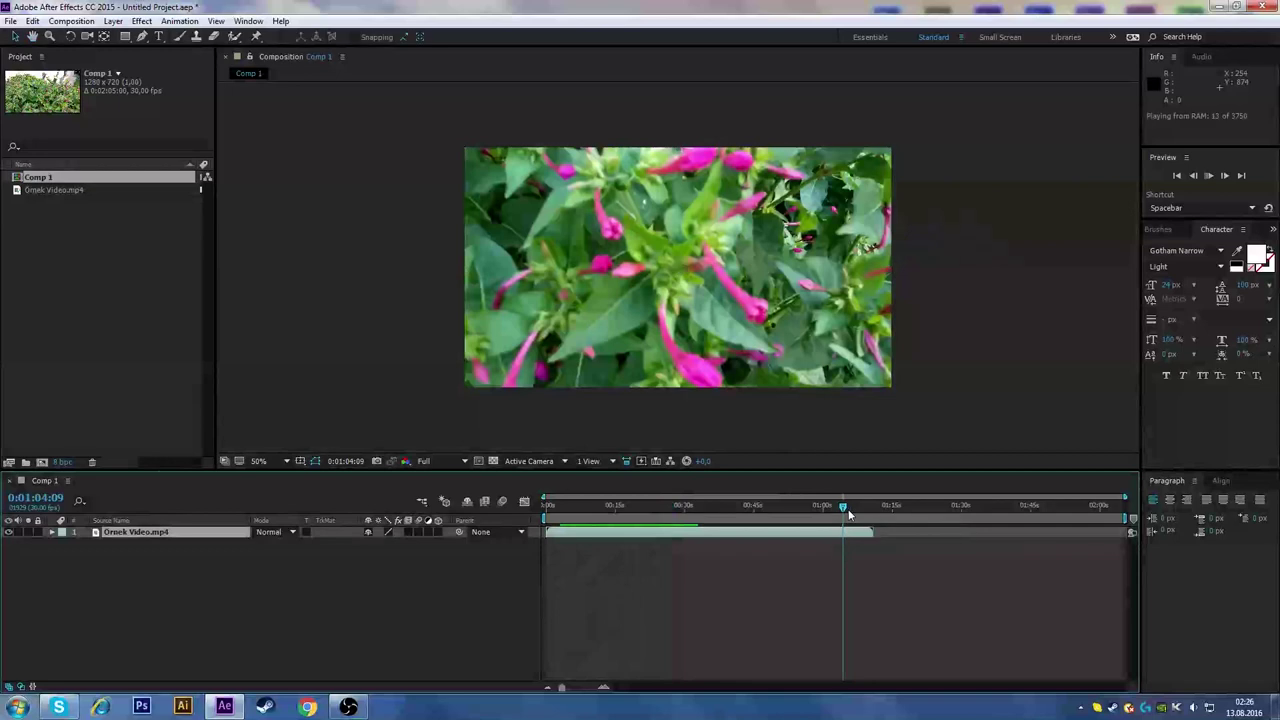
left_click(737, 505)
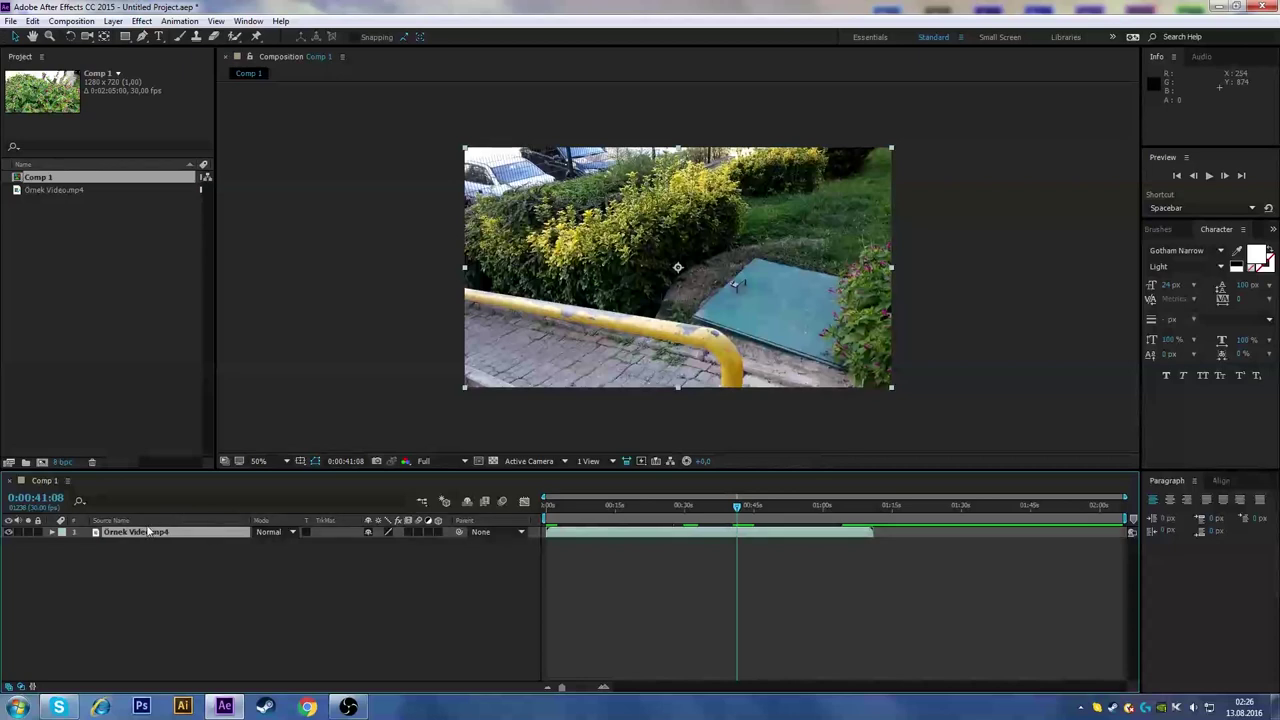
Add the Stretch column to the timeline's layer columns.
right_click(508, 518)
mouse_move(572, 562)
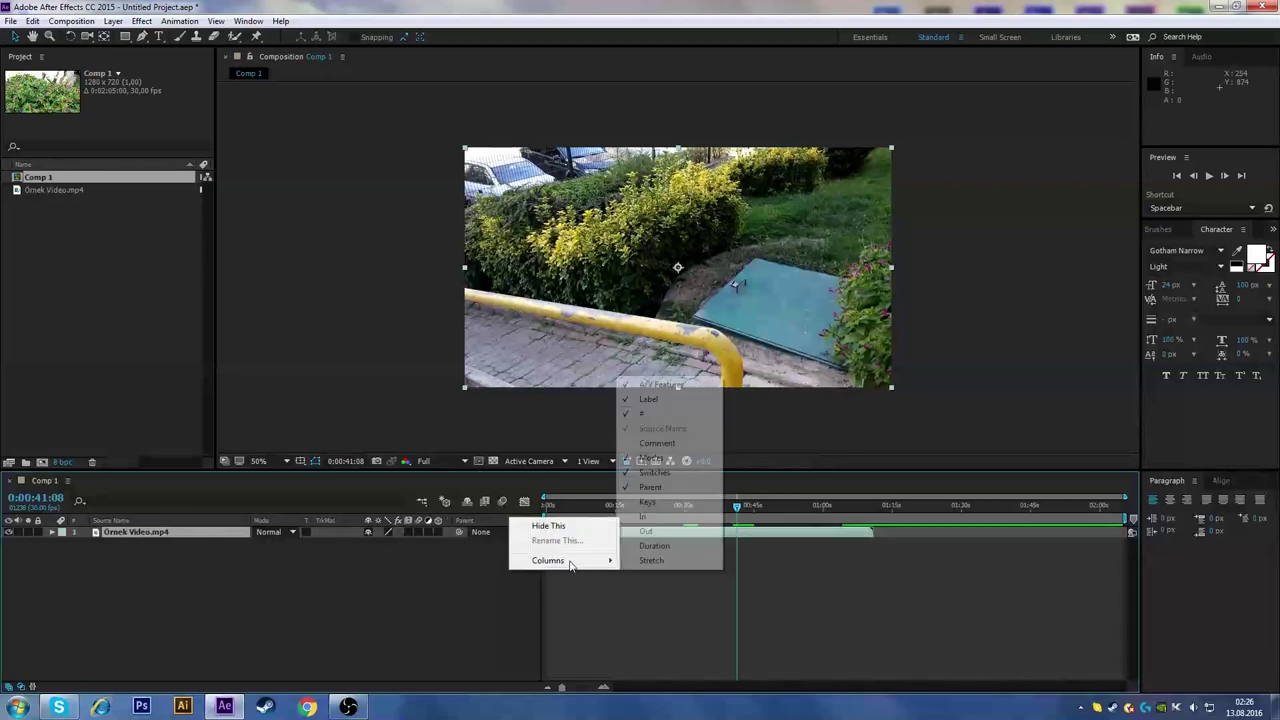
left_click(652, 560)
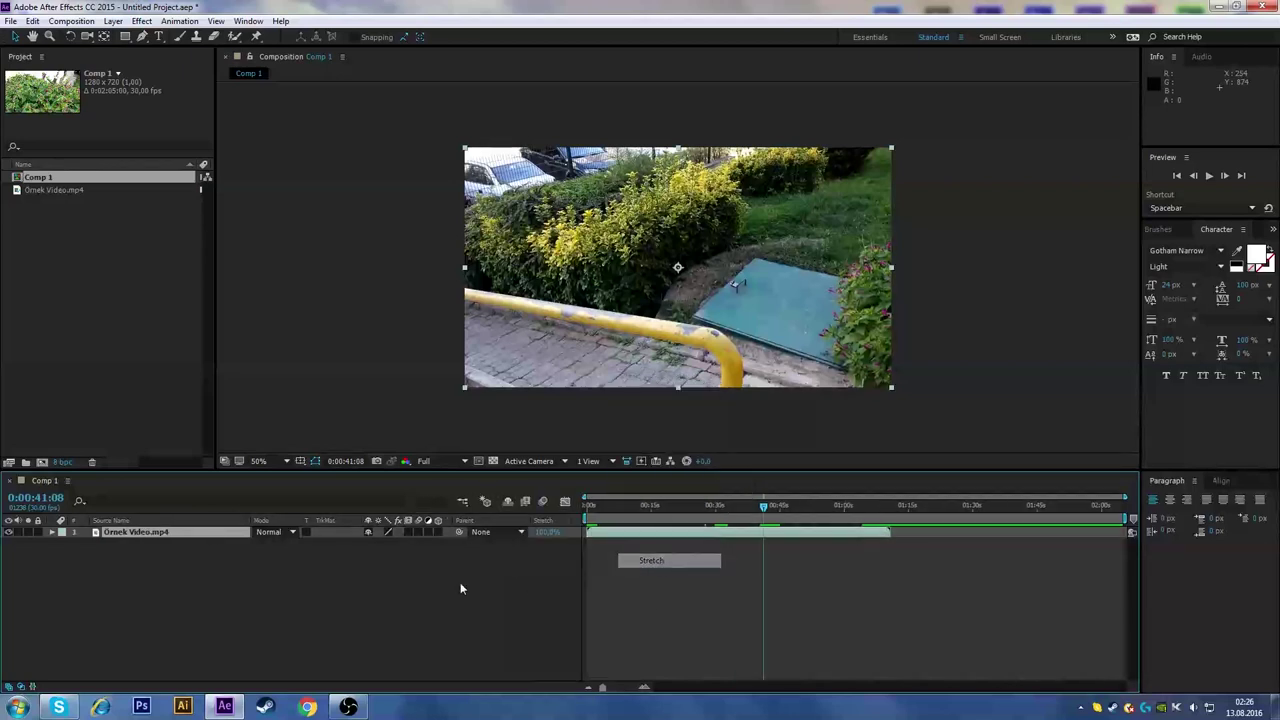
Scrub the playhead back to the start of the composition.
left_click_drag(764, 510, 677, 502)
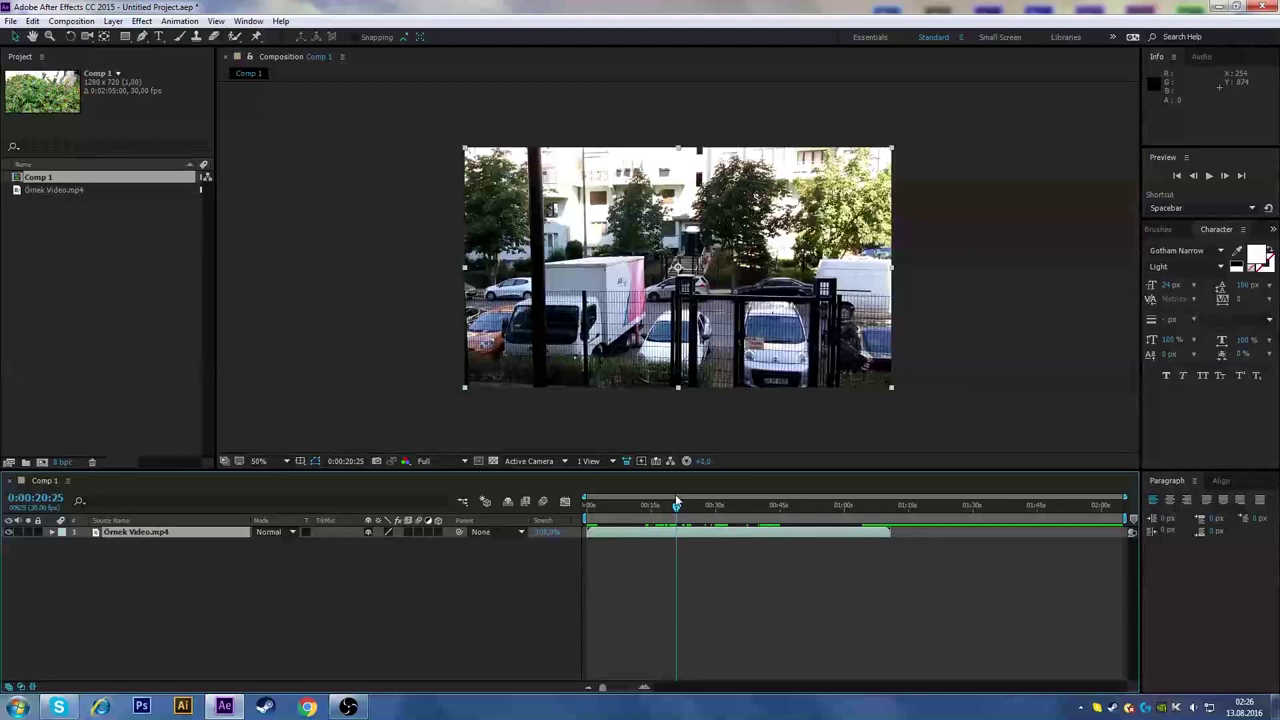
left_click_drag(677, 502, 544, 536)
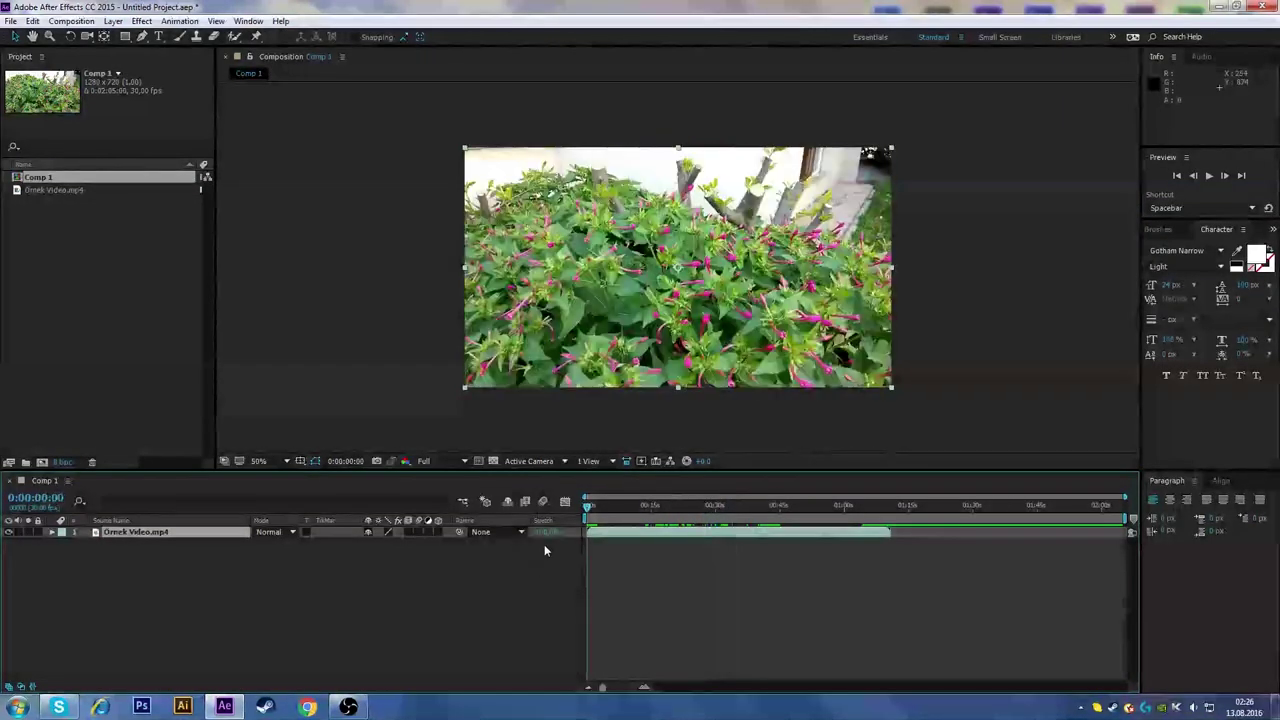
mouse_move(679, 499)
left_mouse_down()
mouse_move(573, 500)
mouse_move(618, 502)
left_mouse_up()
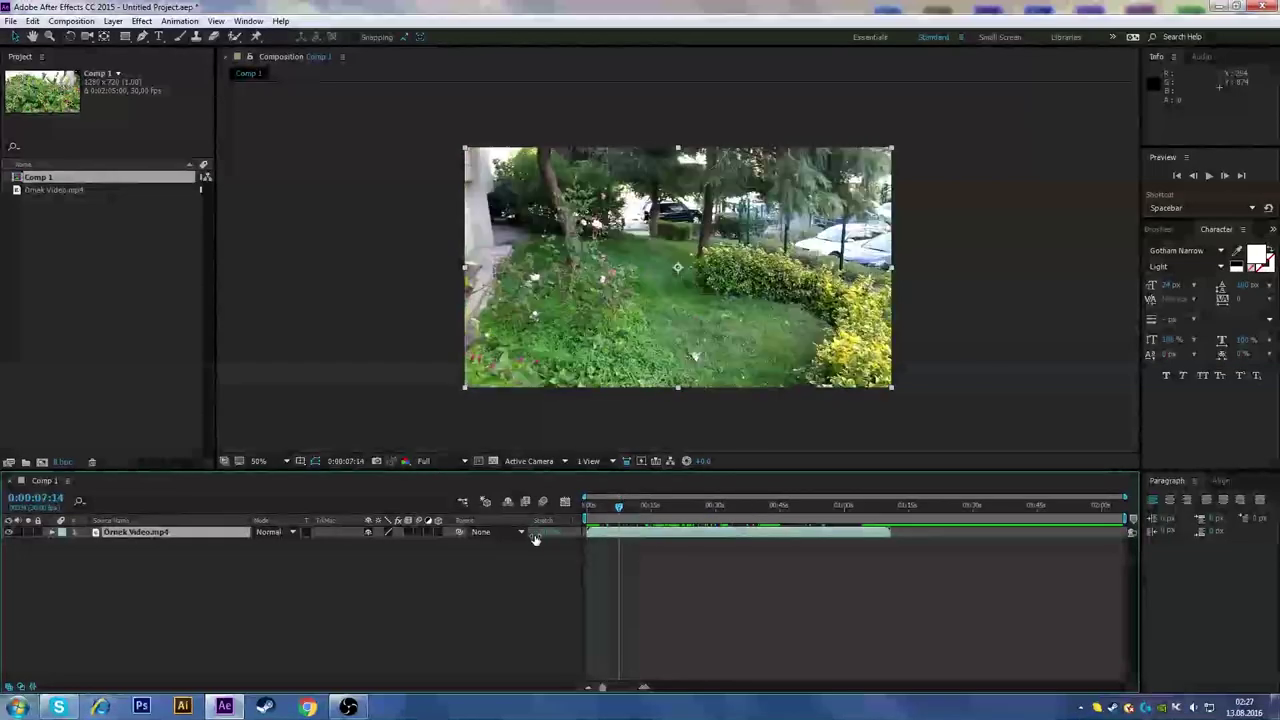
Time-stretch the Örnek Video layer to 177% and preview the slowed clip.
left_click(545, 531)
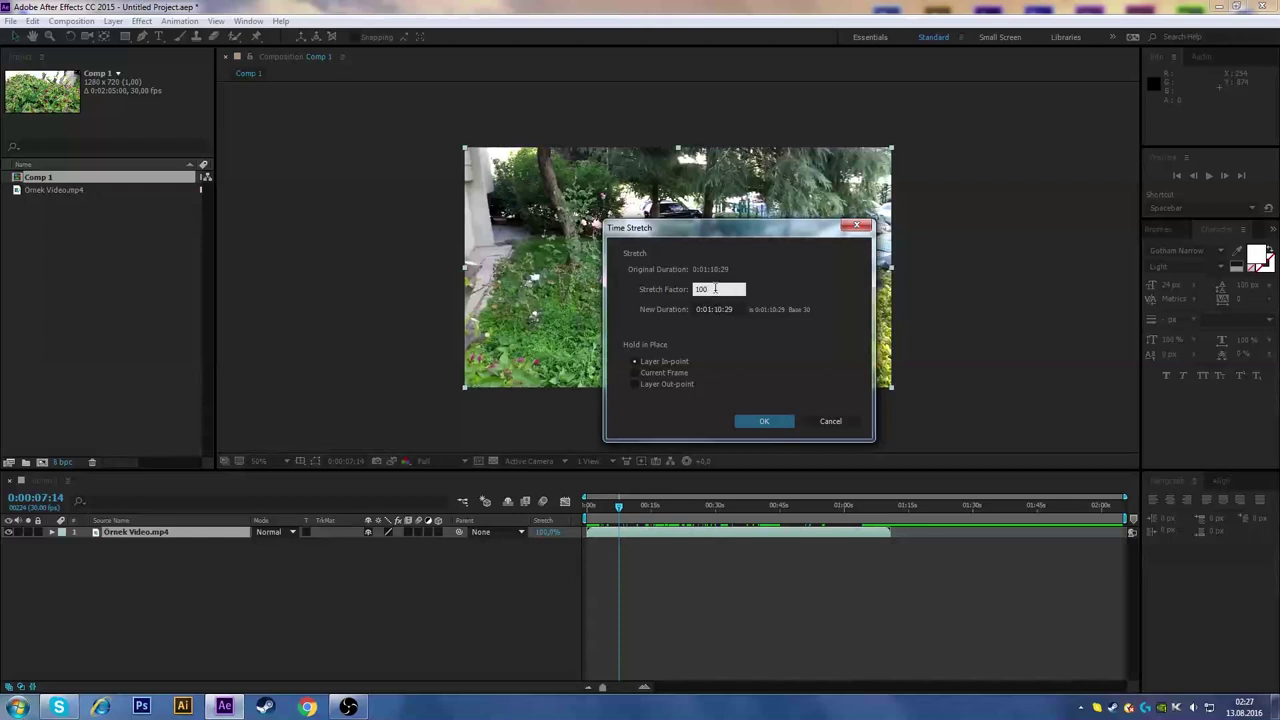
type("200")
type("0")
left_click(757, 420)
key("space")
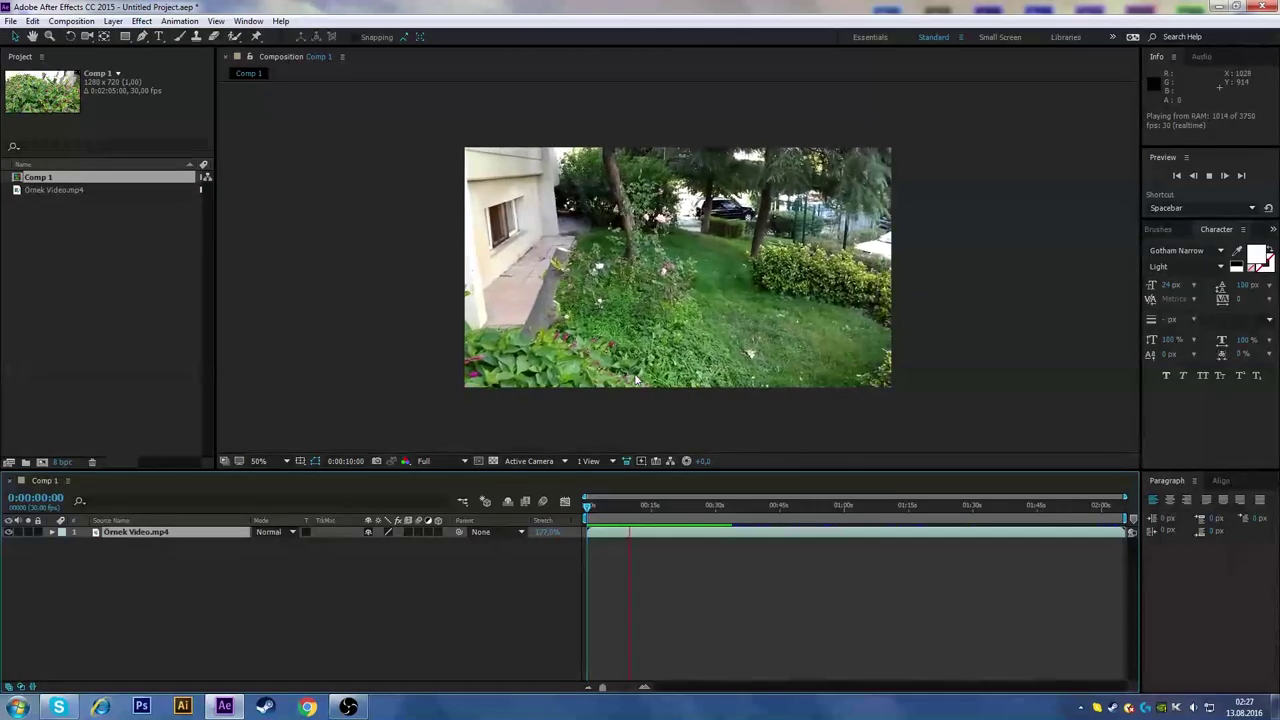
Stop the preview, undo the stretch back to 100%, and scrub to find a cut point.
left_click(673, 506)
key("ctrl+z")
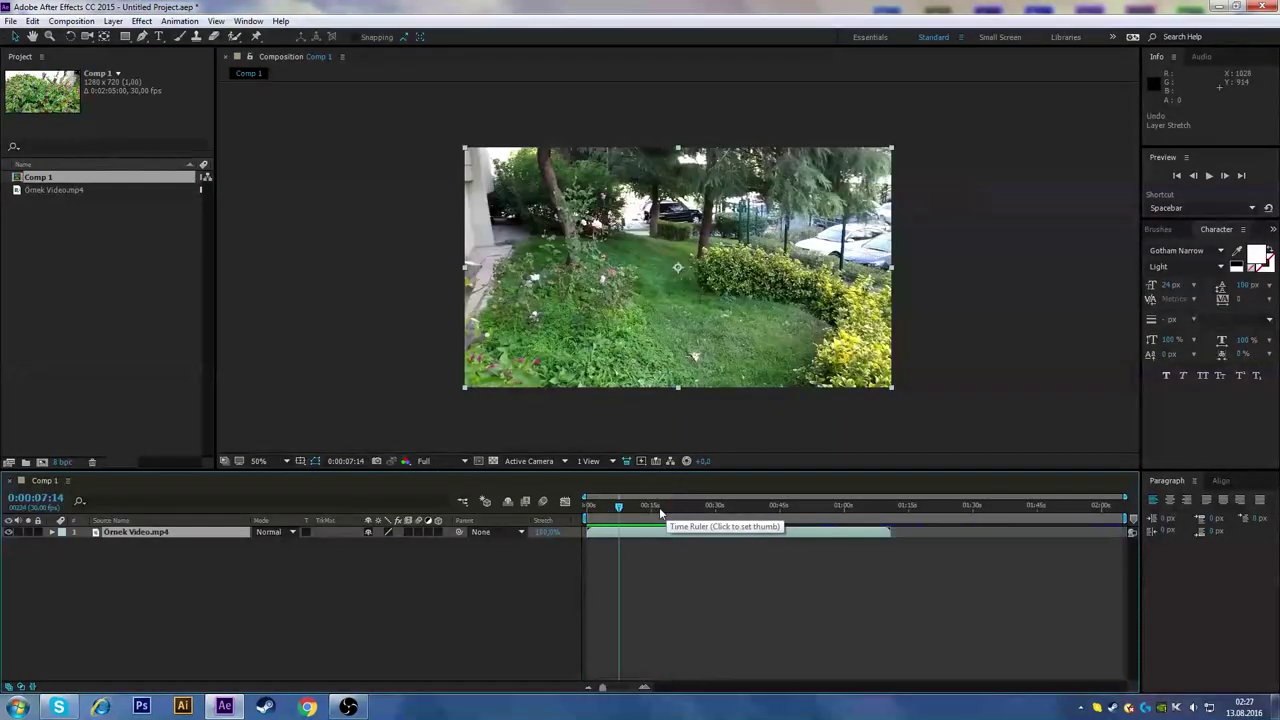
left_click_drag(697, 512, 523, 590)
left_click_drag(643, 507, 671, 514)
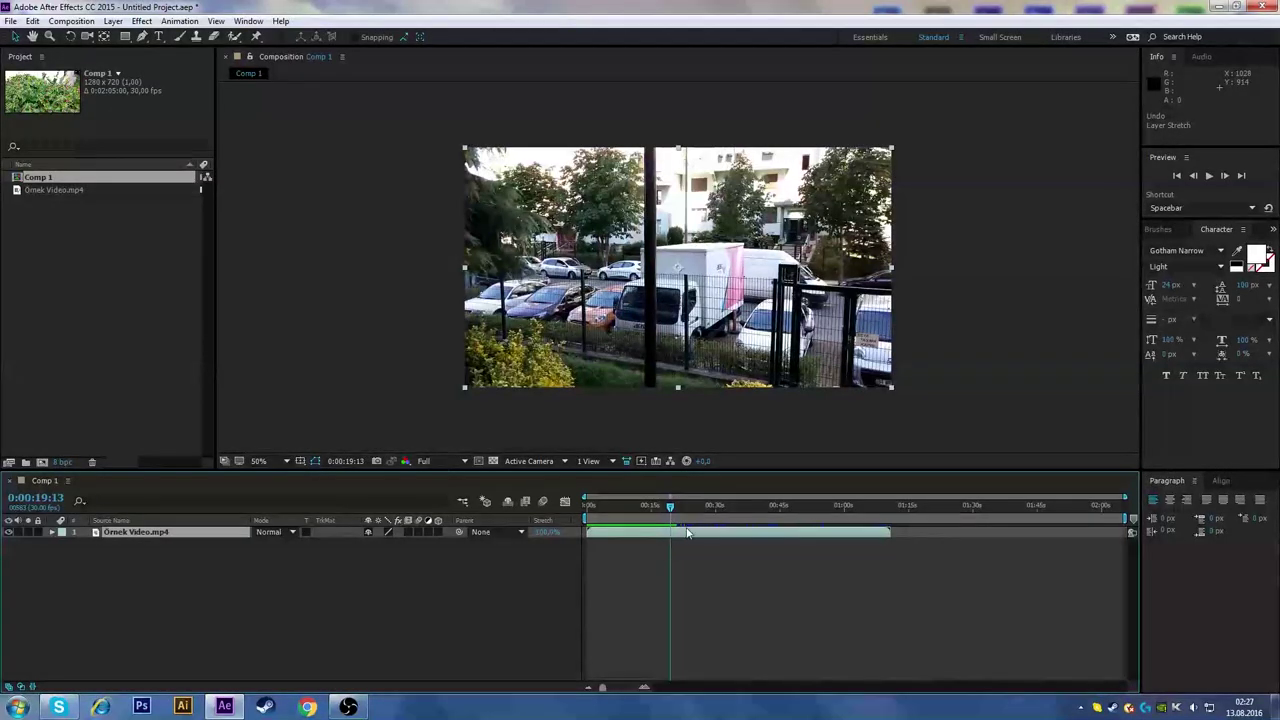
Split the layer at 0:00:19:13 and again at 0:00:27:02, then select the middle piece.
key("ctrl+shift+d")
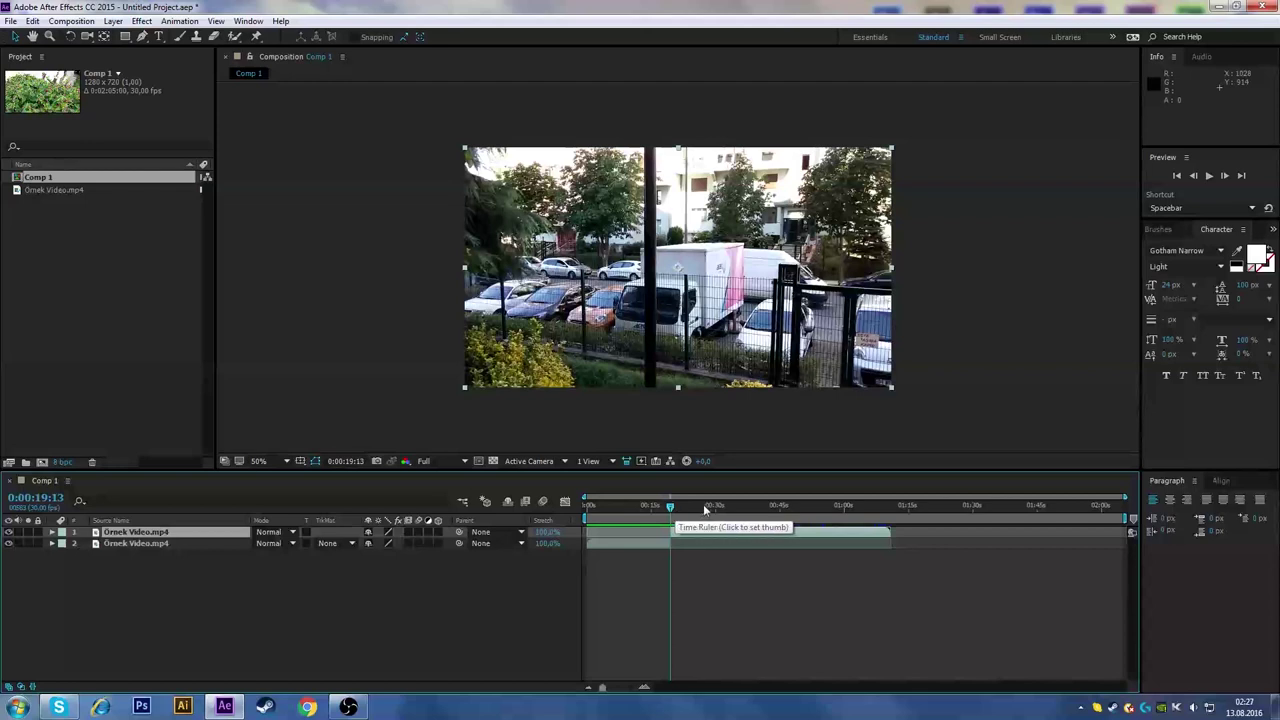
left_click_drag(710, 504, 698, 508)
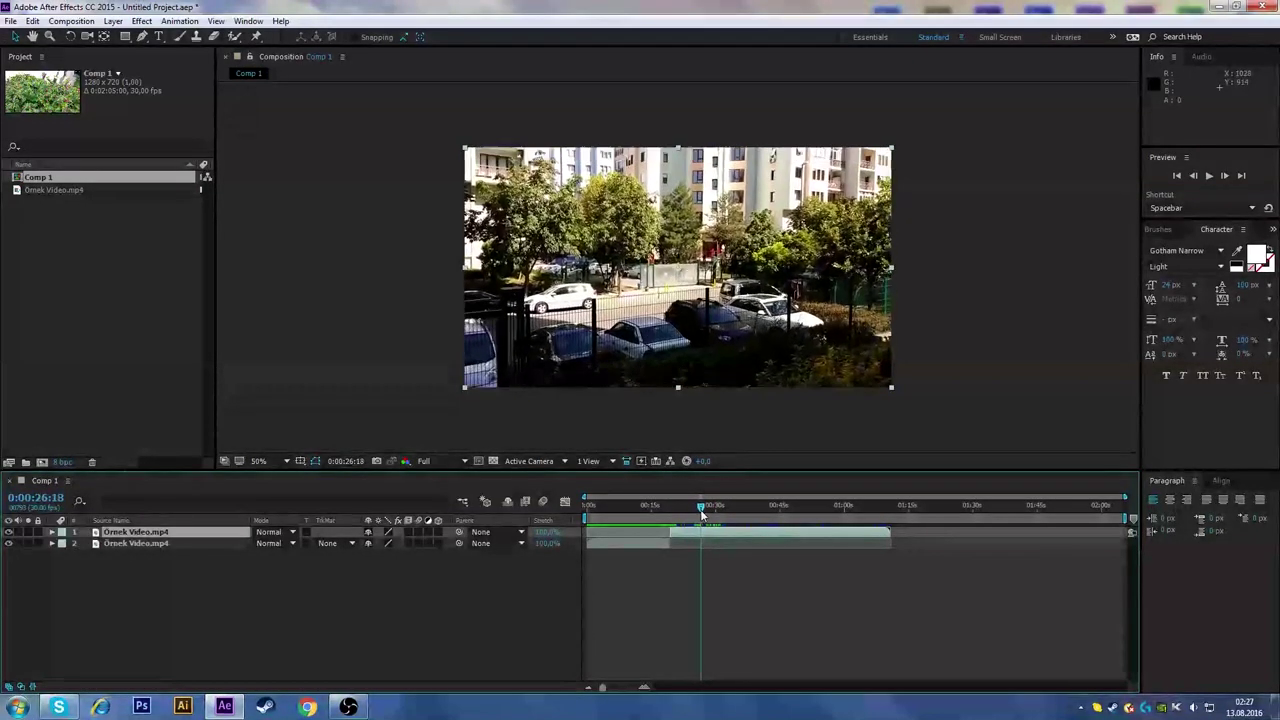
left_click_drag(695, 508, 671, 518)
key("ctrl+shift+d")
left_click(693, 544)
Preview the split layers, then give the middle layer a 50% stretch.
key("space")
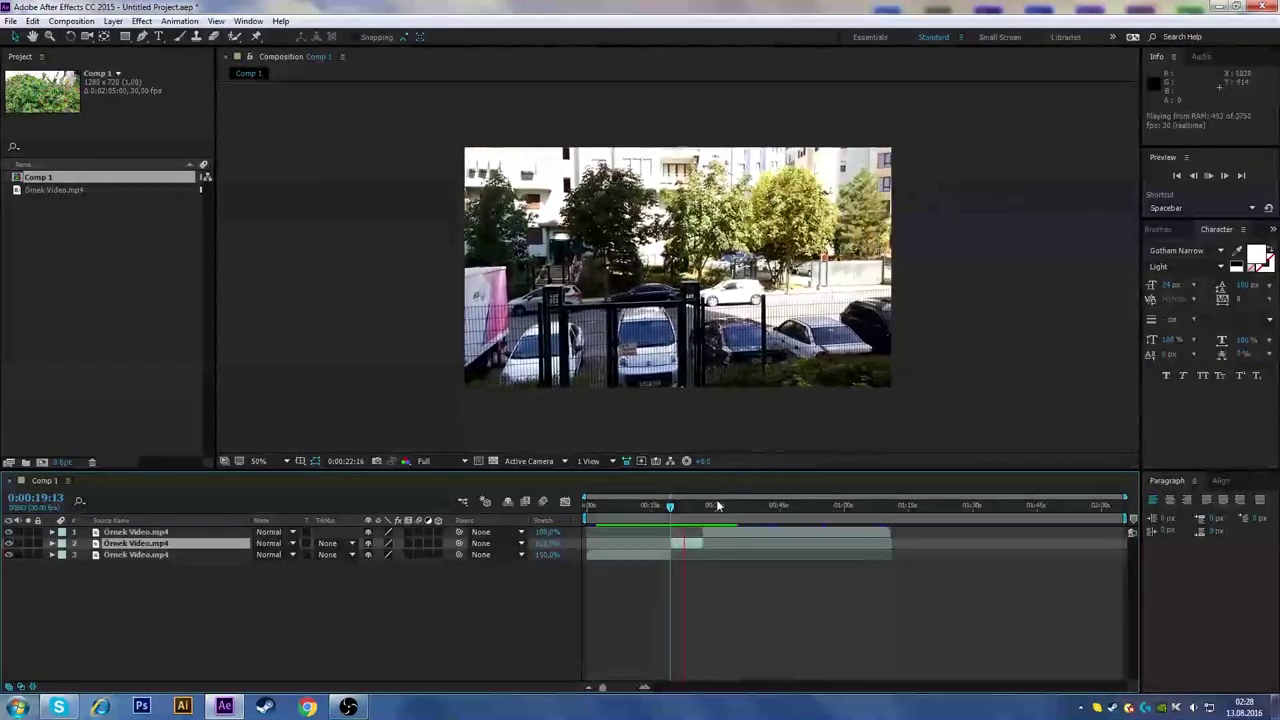
key("space")
left_click_drag(692, 503, 672, 505)
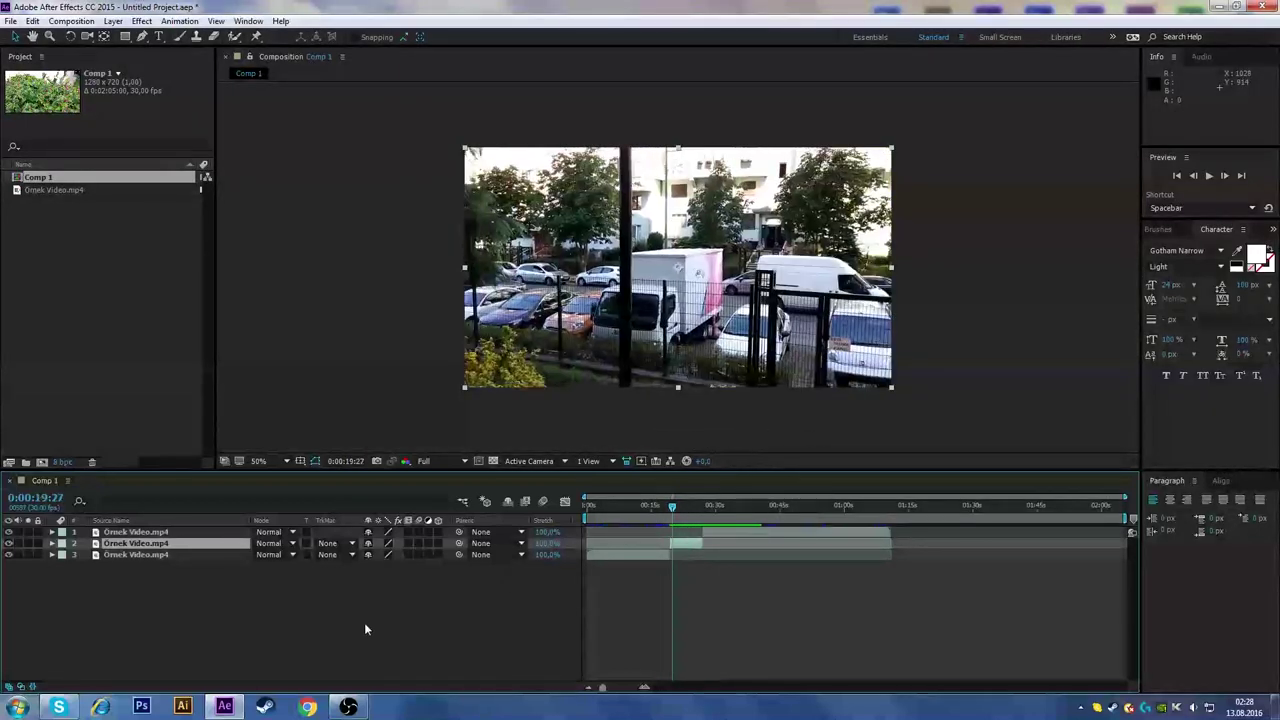
left_click(541, 543)
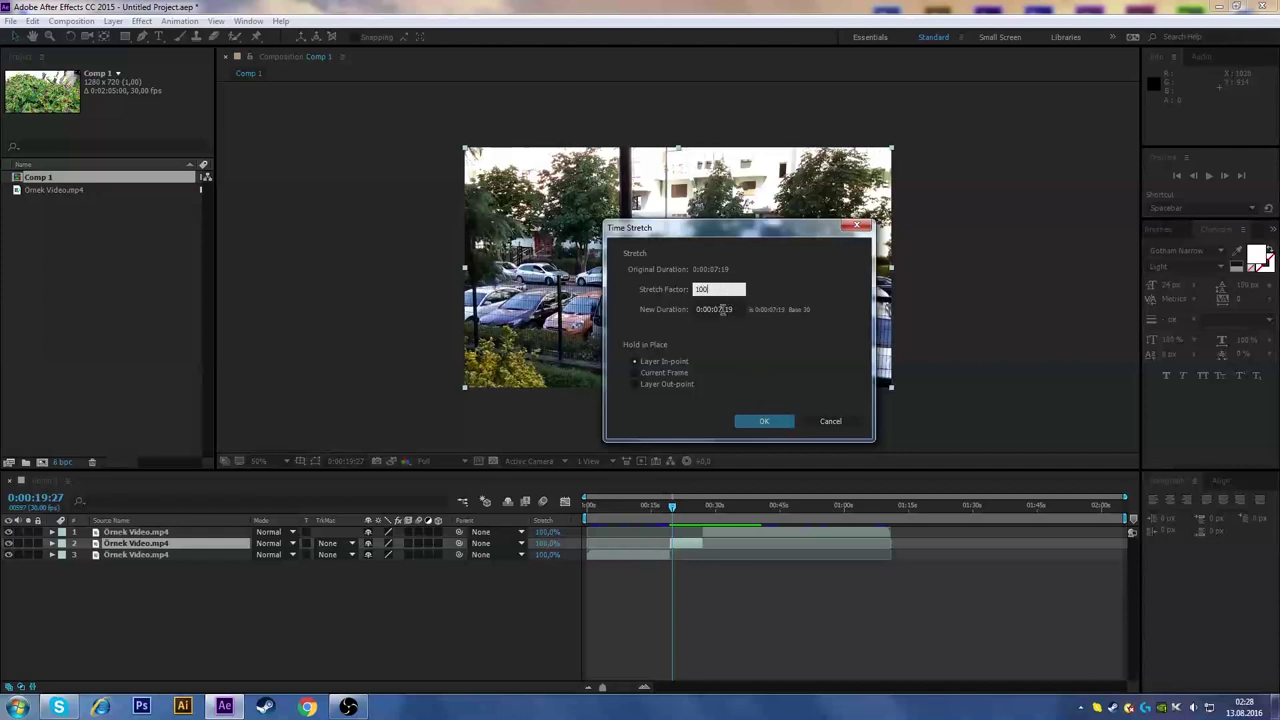
left_click(767, 421)
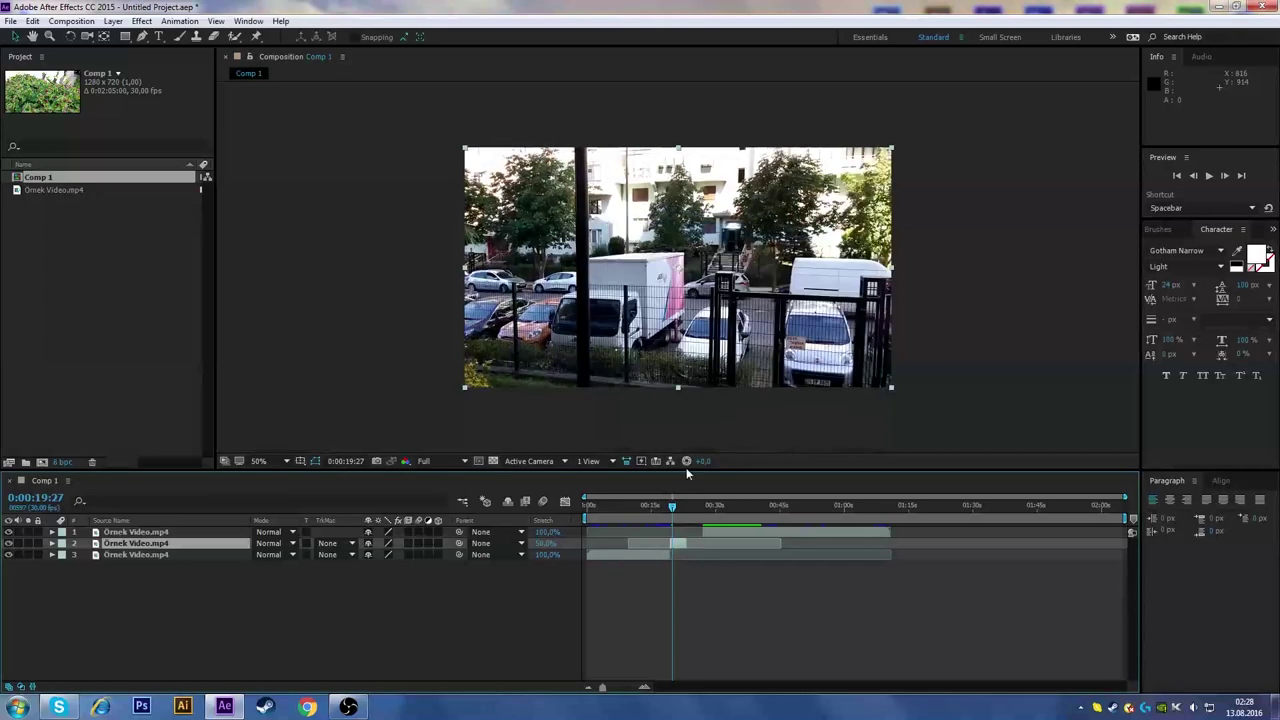
left_click(718, 528)
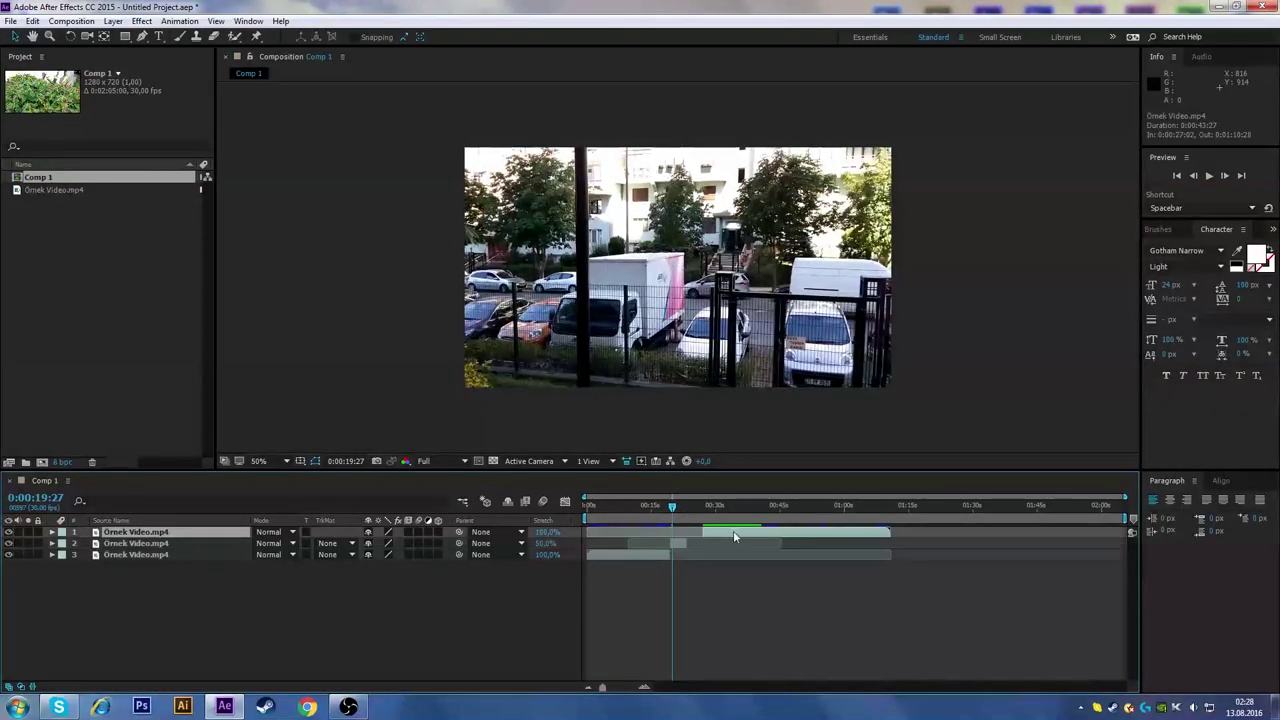
Slide layer 1 earlier so it starts at 0:00:23:07, right after layer 2 ends.
left_click(625, 686)
left_click_drag(1006, 531, 959, 533)
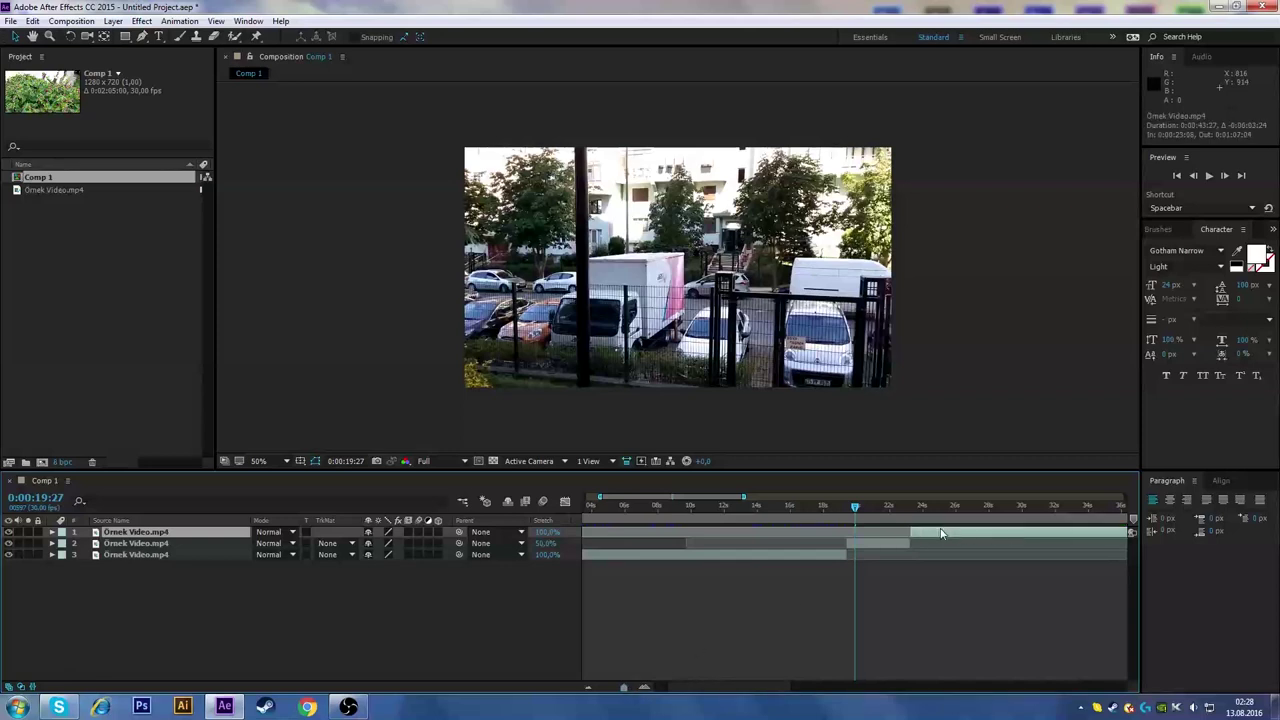
left_click_drag(624, 688, 628, 689)
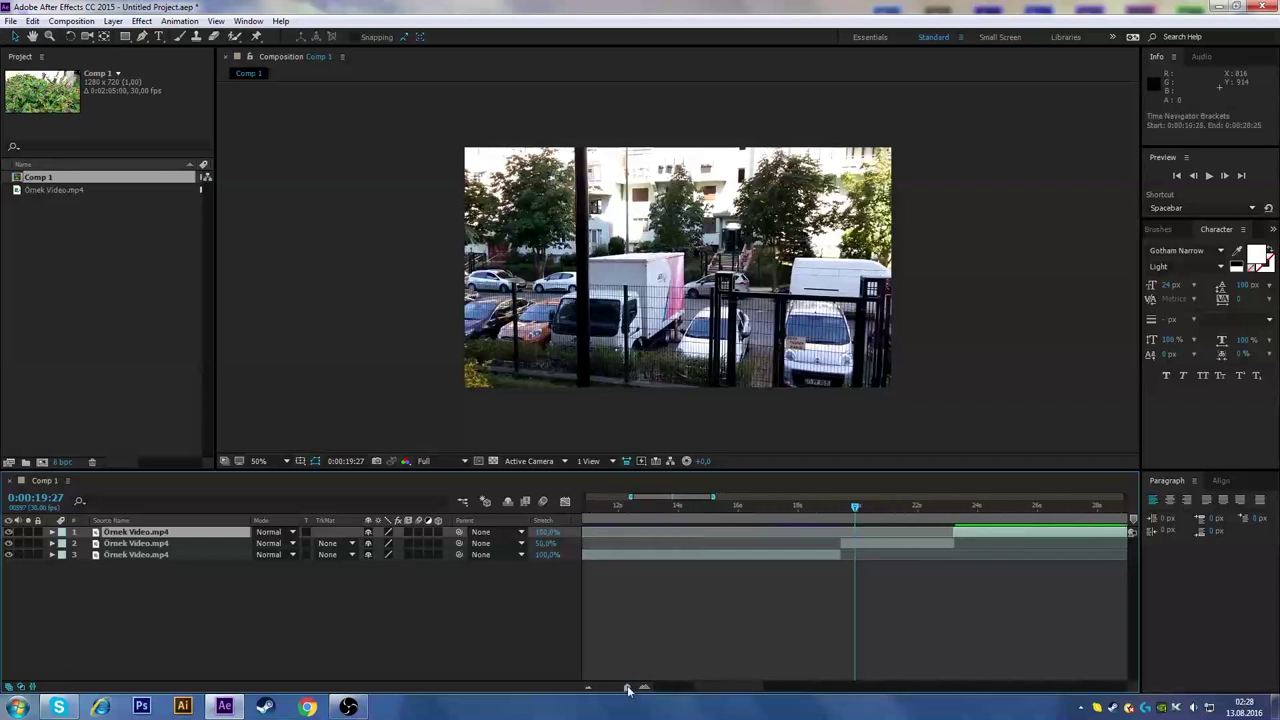
left_click(996, 533)
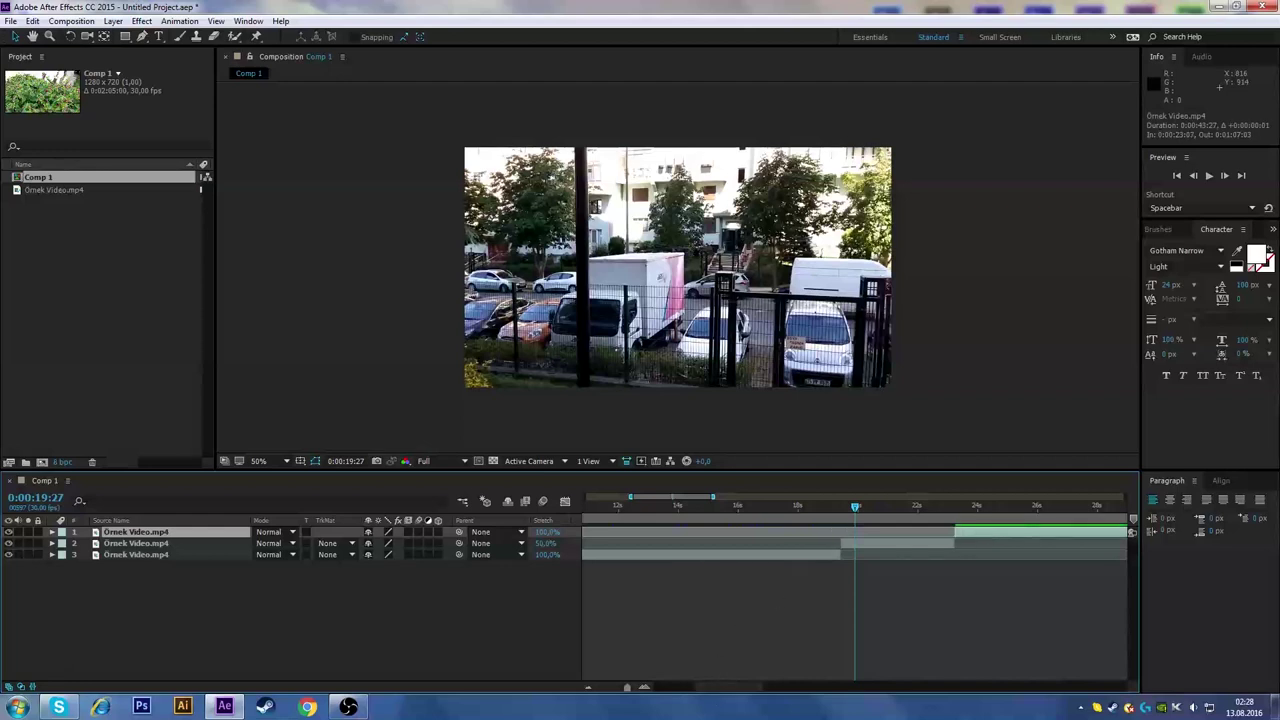
left_click_drag(624, 689, 633, 689)
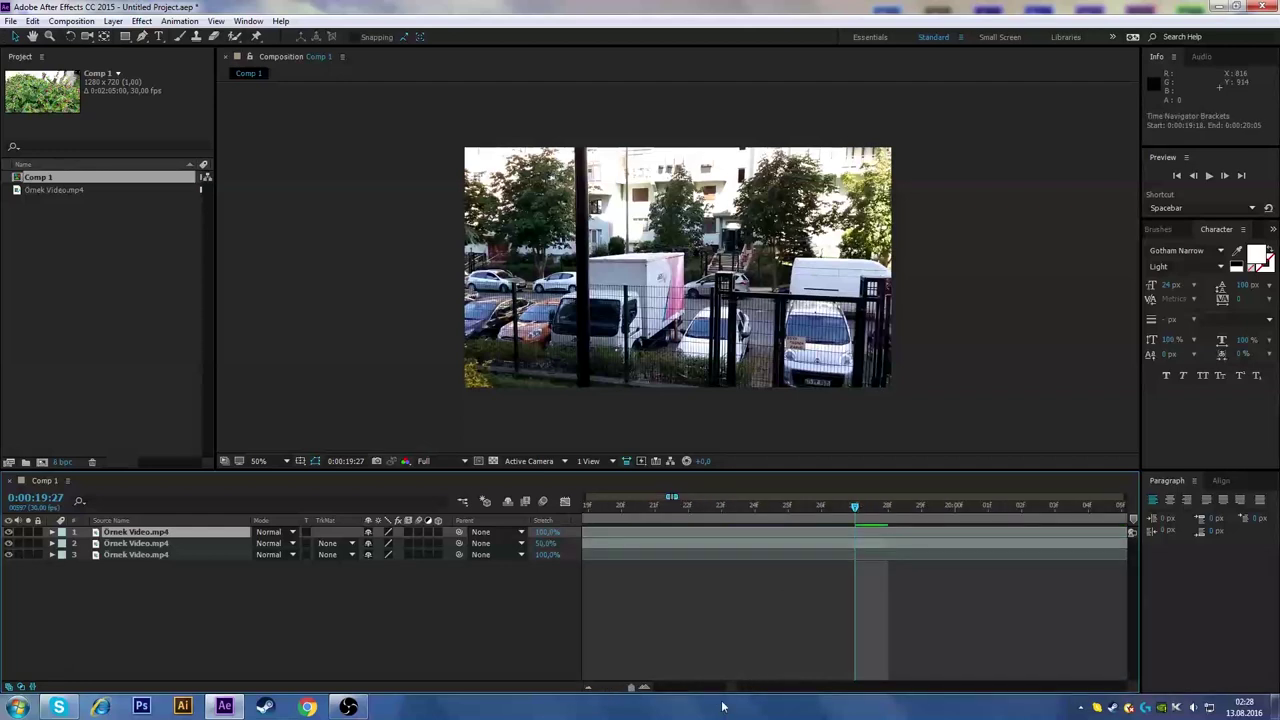
left_click_drag(730, 690, 744, 692)
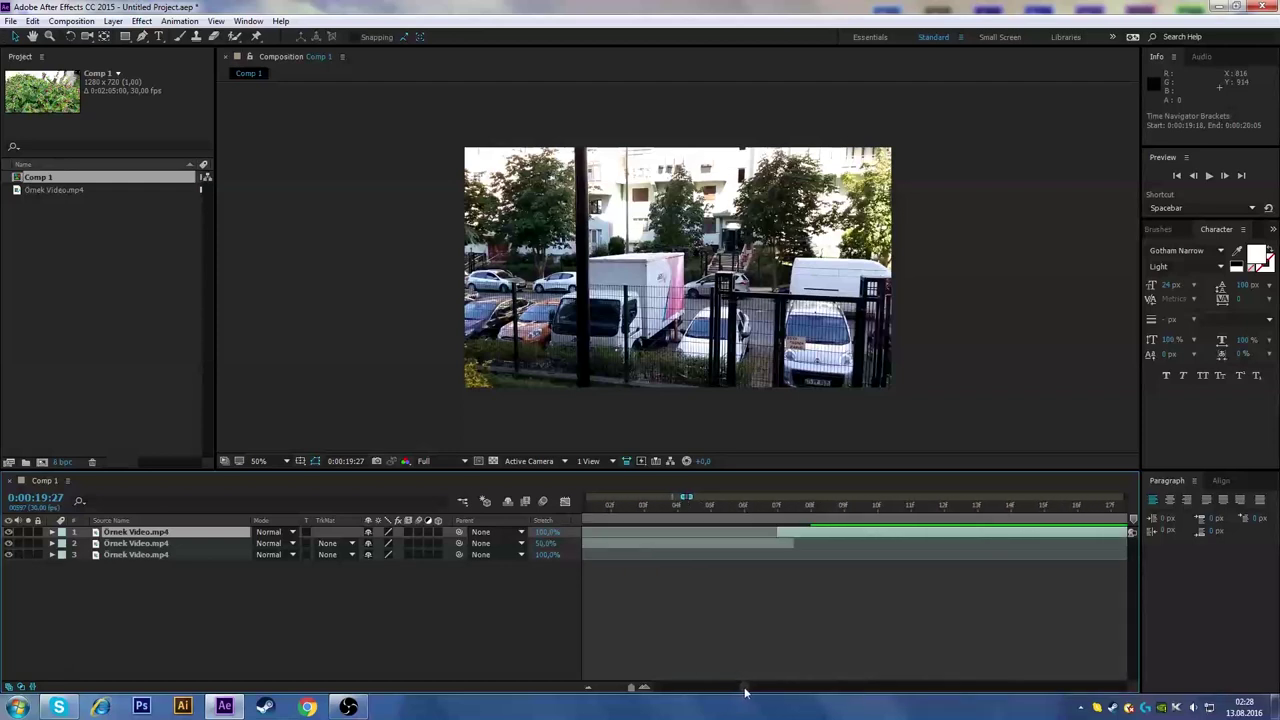
left_click(819, 536)
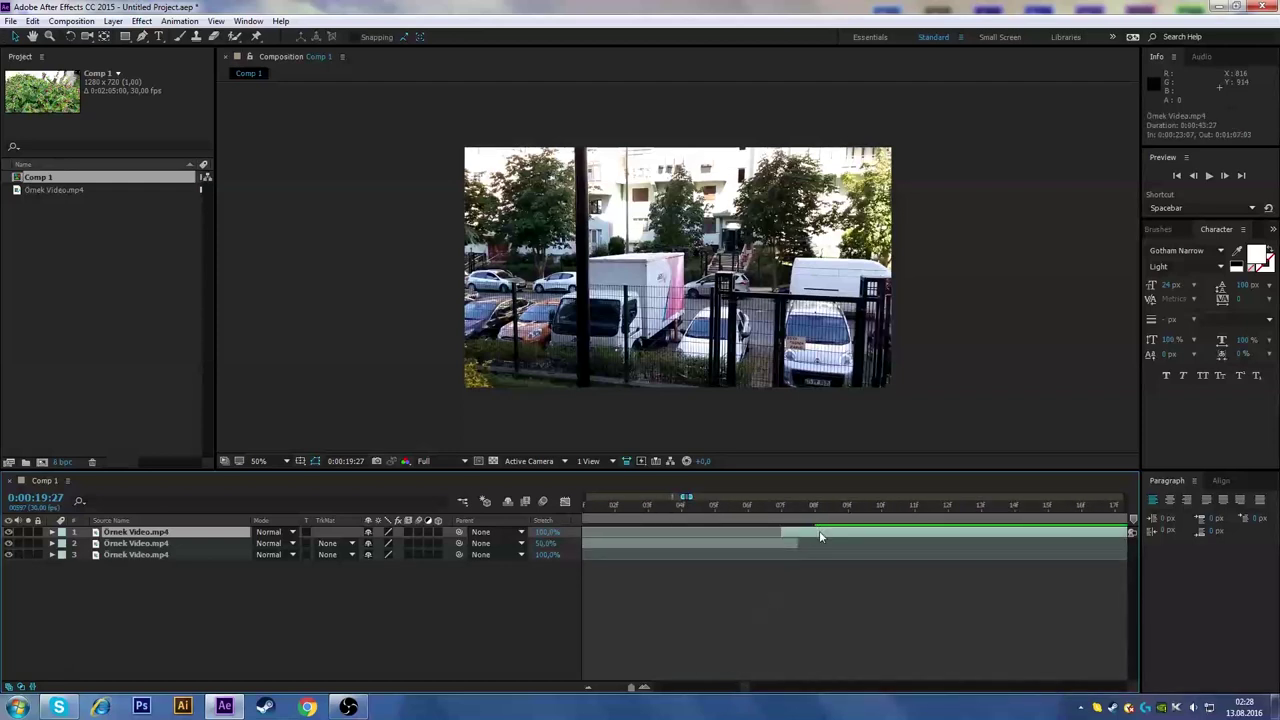
left_click_drag(833, 538, 831, 537)
left_click_drag(637, 690, 598, 678)
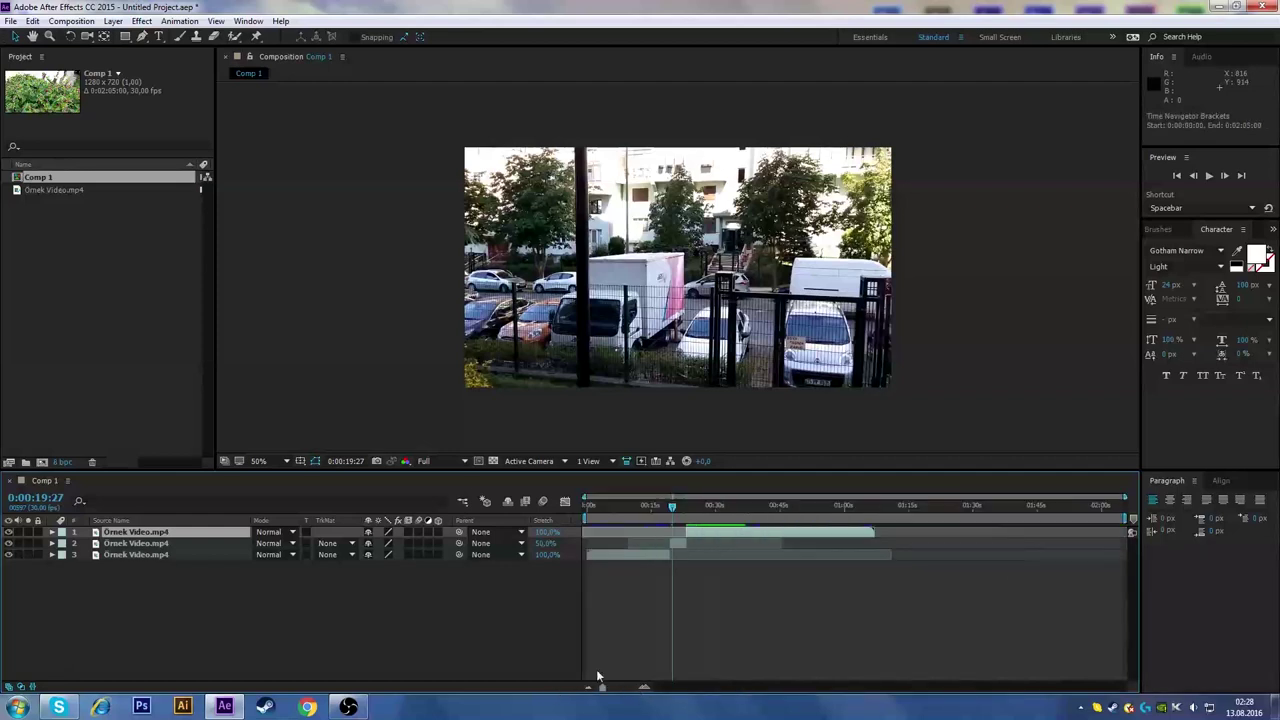
left_click_drag(673, 511, 663, 560)
key("space")
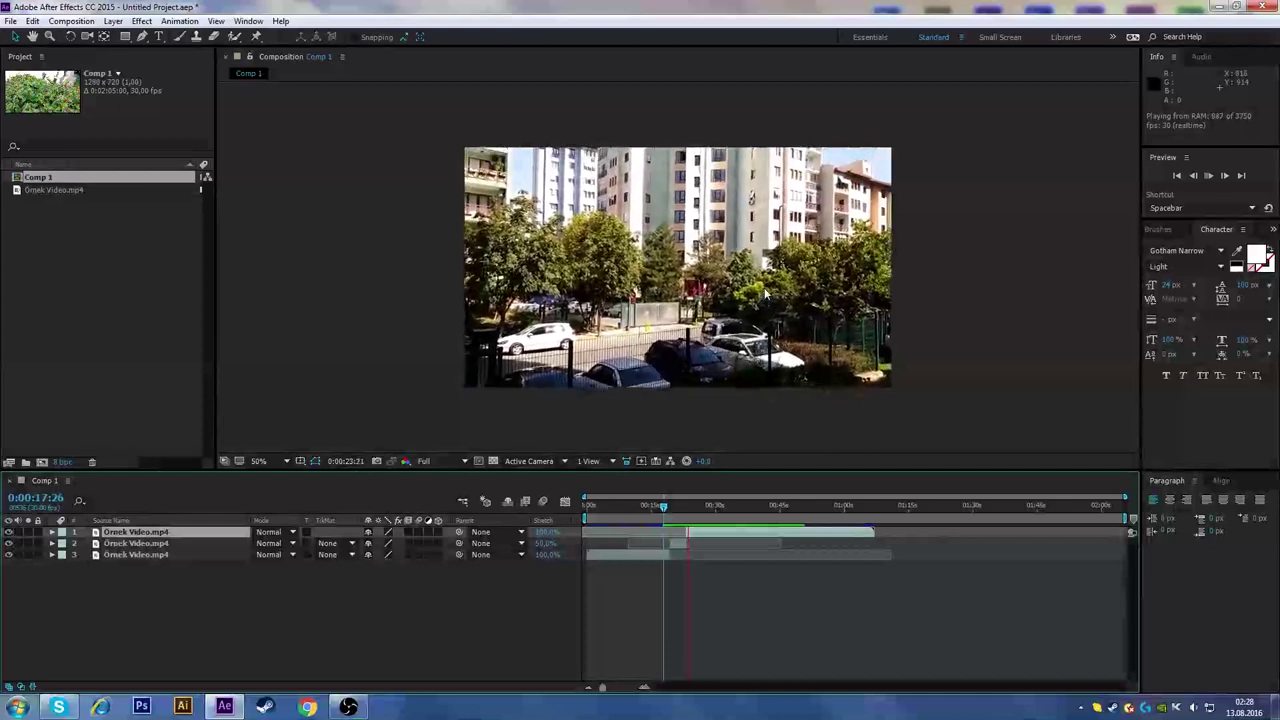
mouse_move(723, 505)
left_mouse_down()
mouse_move(751, 506)
mouse_move(737, 506)
left_mouse_up()
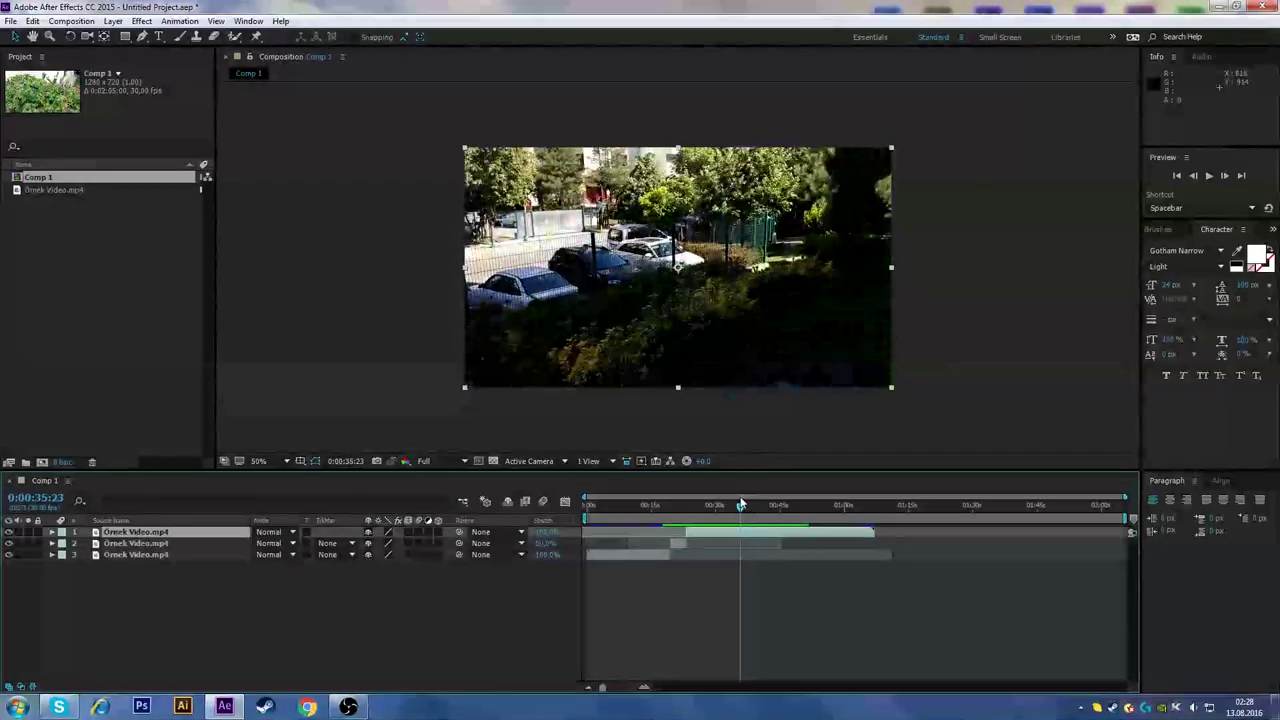
Split the top layer at 0:35:04 and again at 0:39:01.
key("ctrl+shift+d")
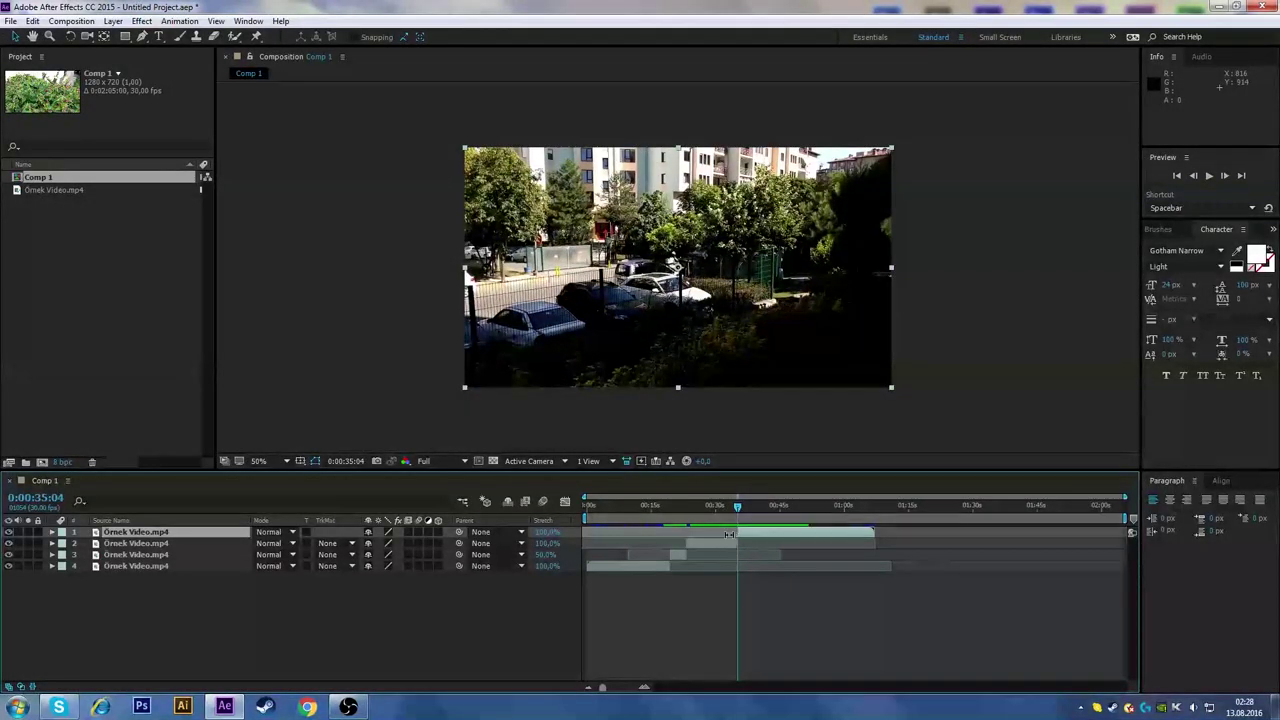
left_click_drag(740, 512, 757, 512)
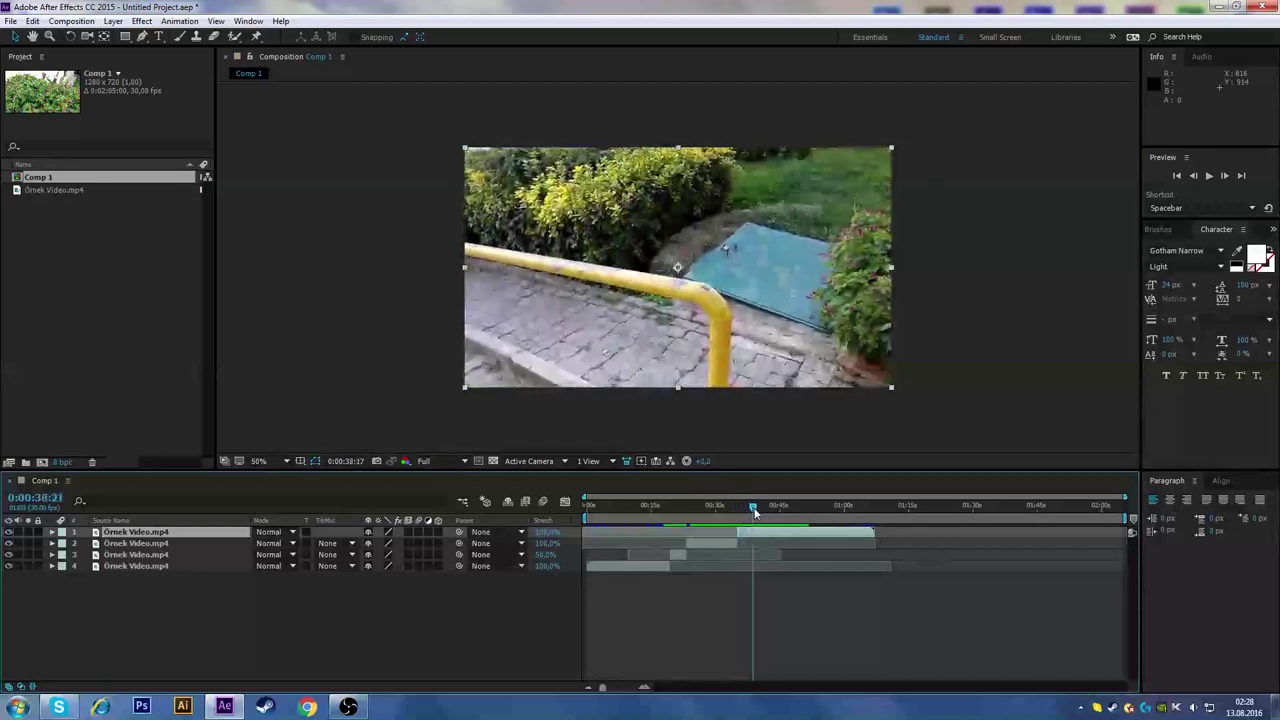
key("ctrl+shift+d")
Set the new layer 2's Stretch to 200%.
left_click(748, 546)
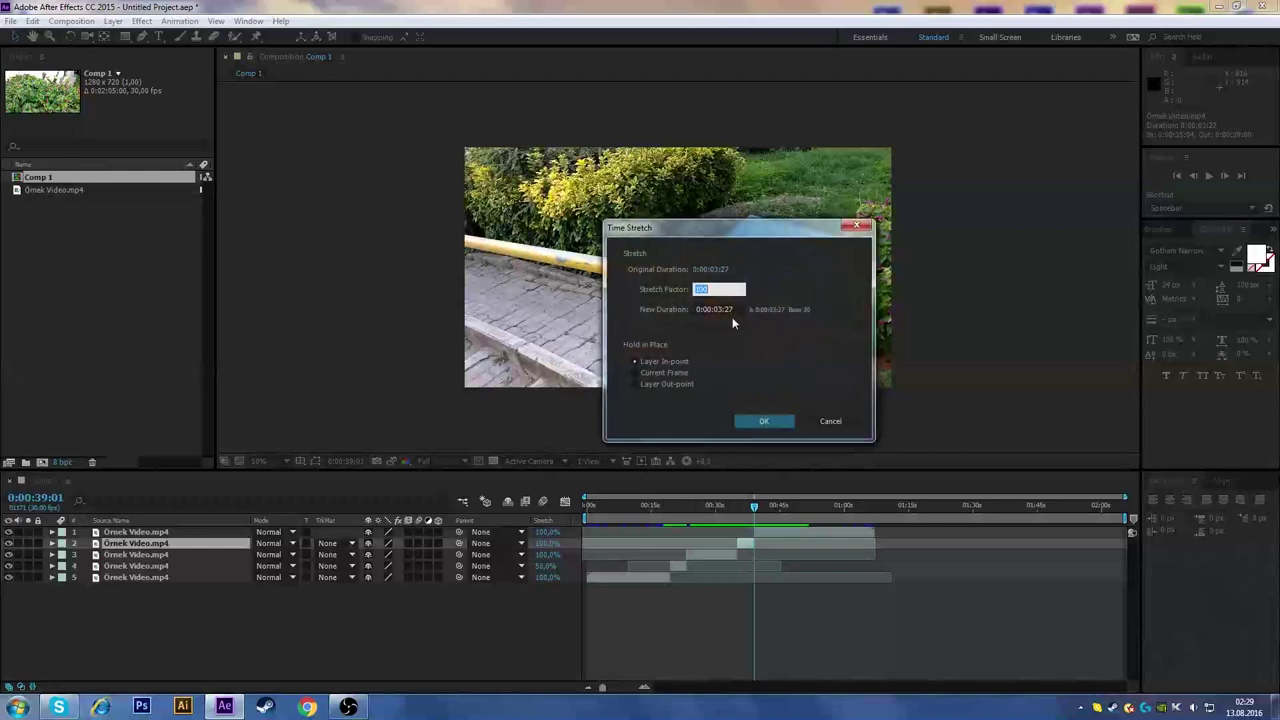
left_click(763, 422)
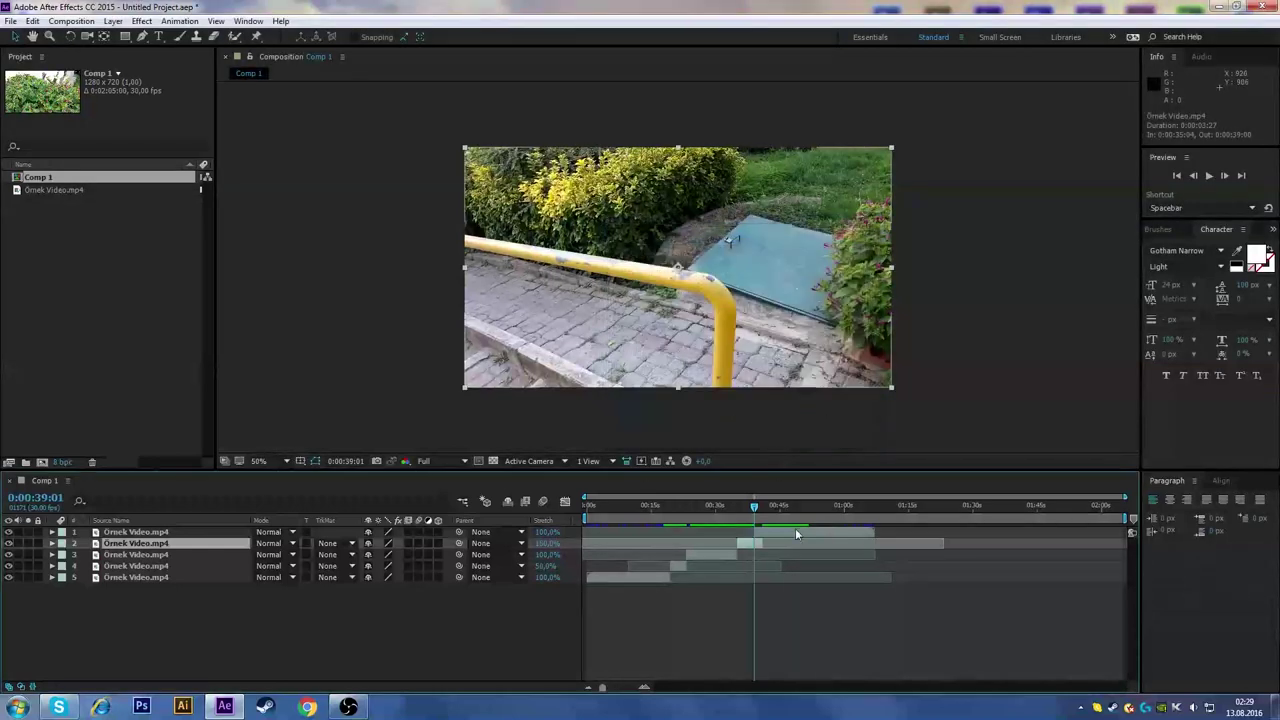
left_click(549, 547)
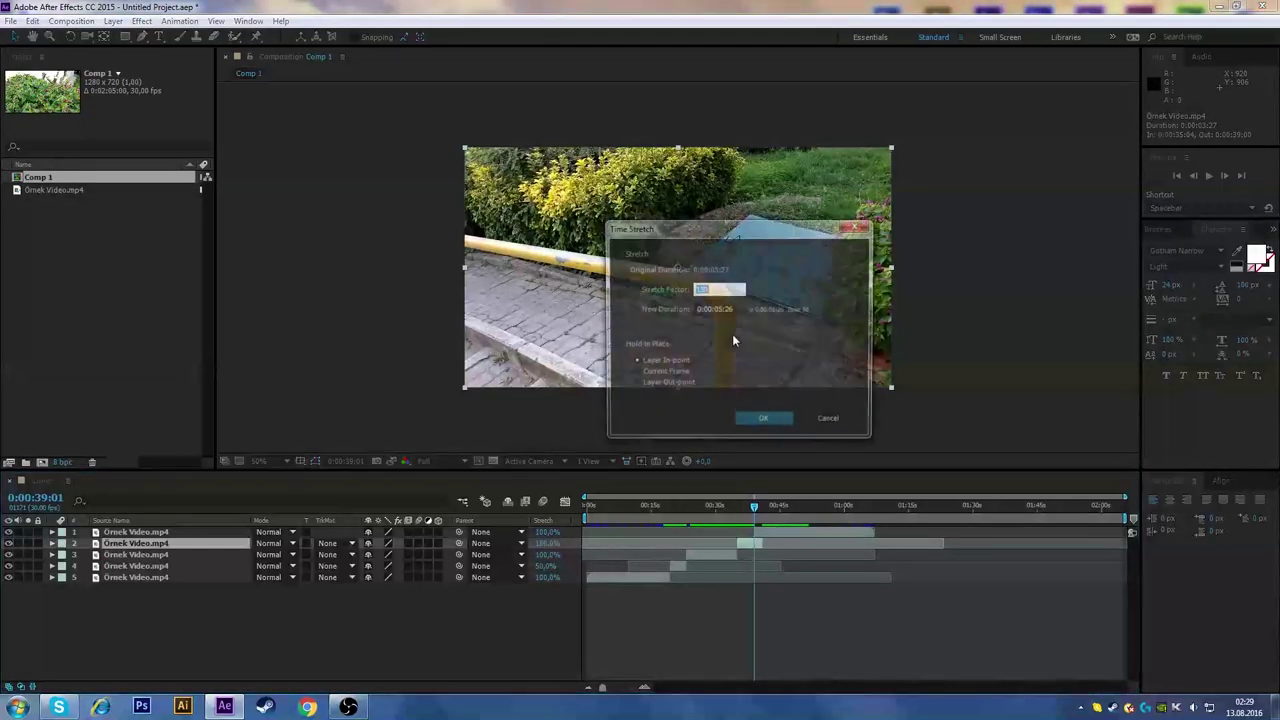
type("200")
left_click(761, 422)
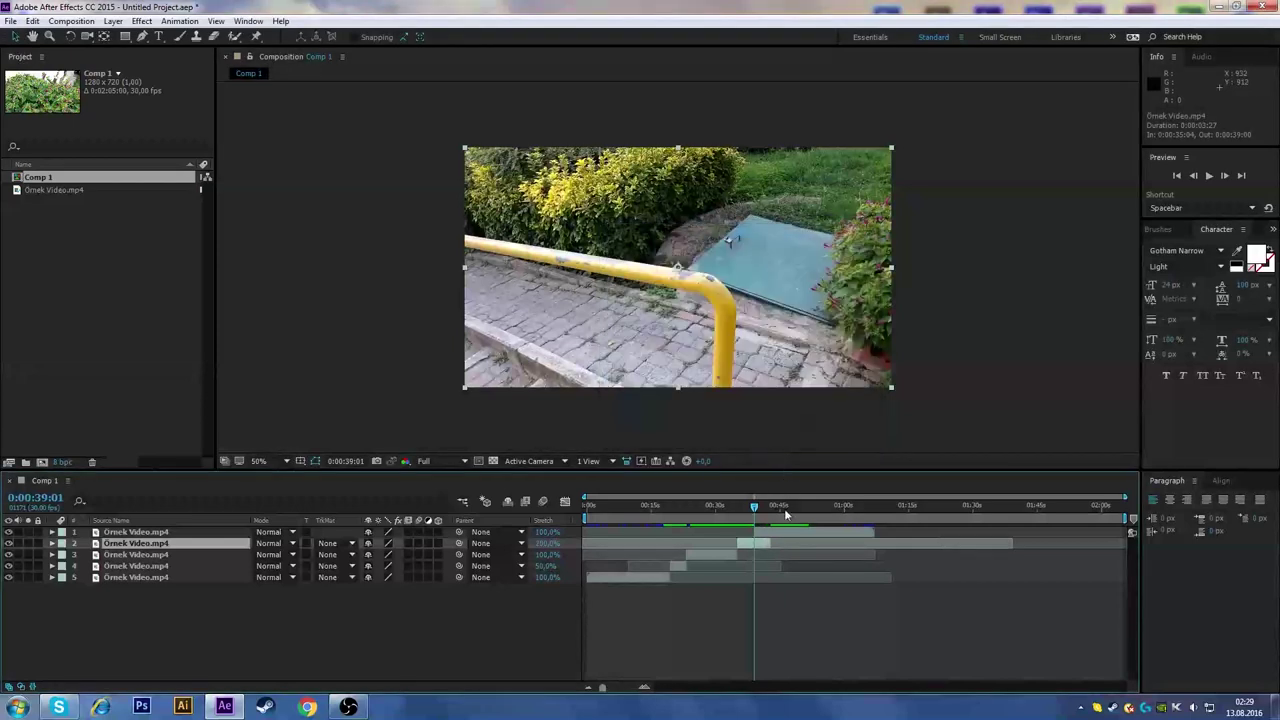
Slide layer 1 later so it starts exactly at the 200%-stretched layer 2's out point.
left_click(790, 534)
left_click_drag(790, 537, 793, 538)
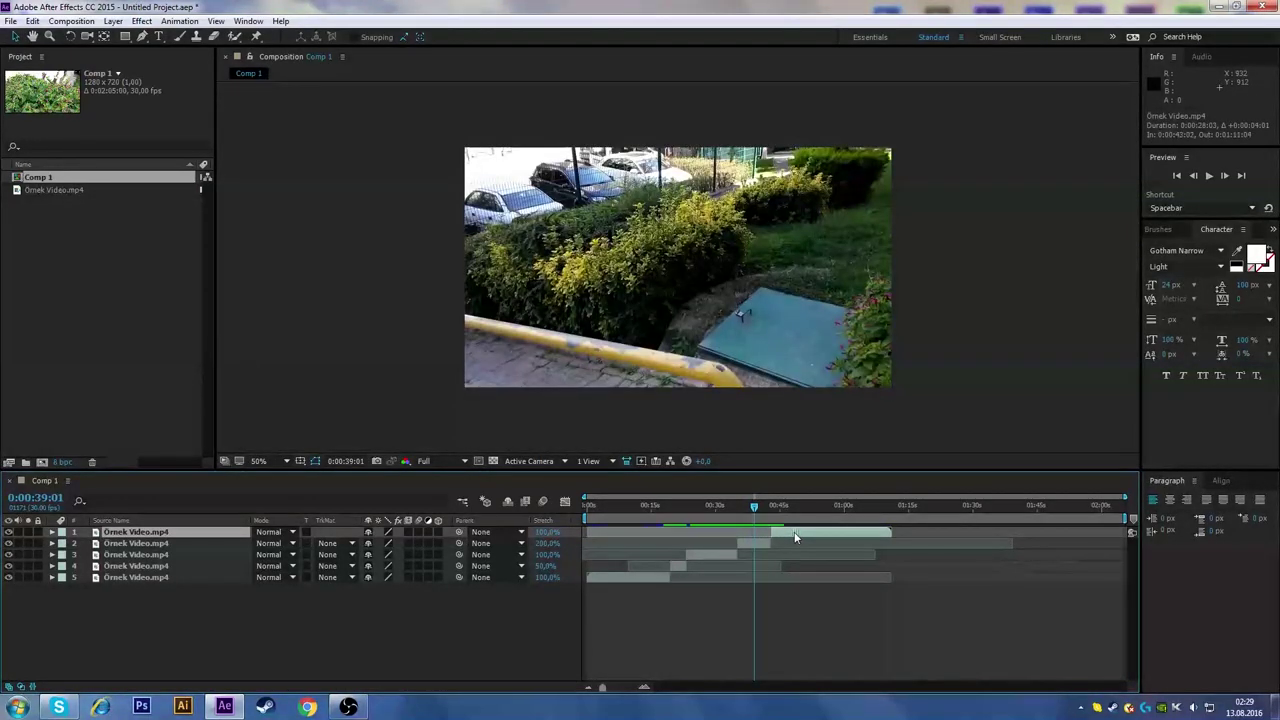
left_click(632, 689)
left_click_drag(1087, 534, 1097, 535)
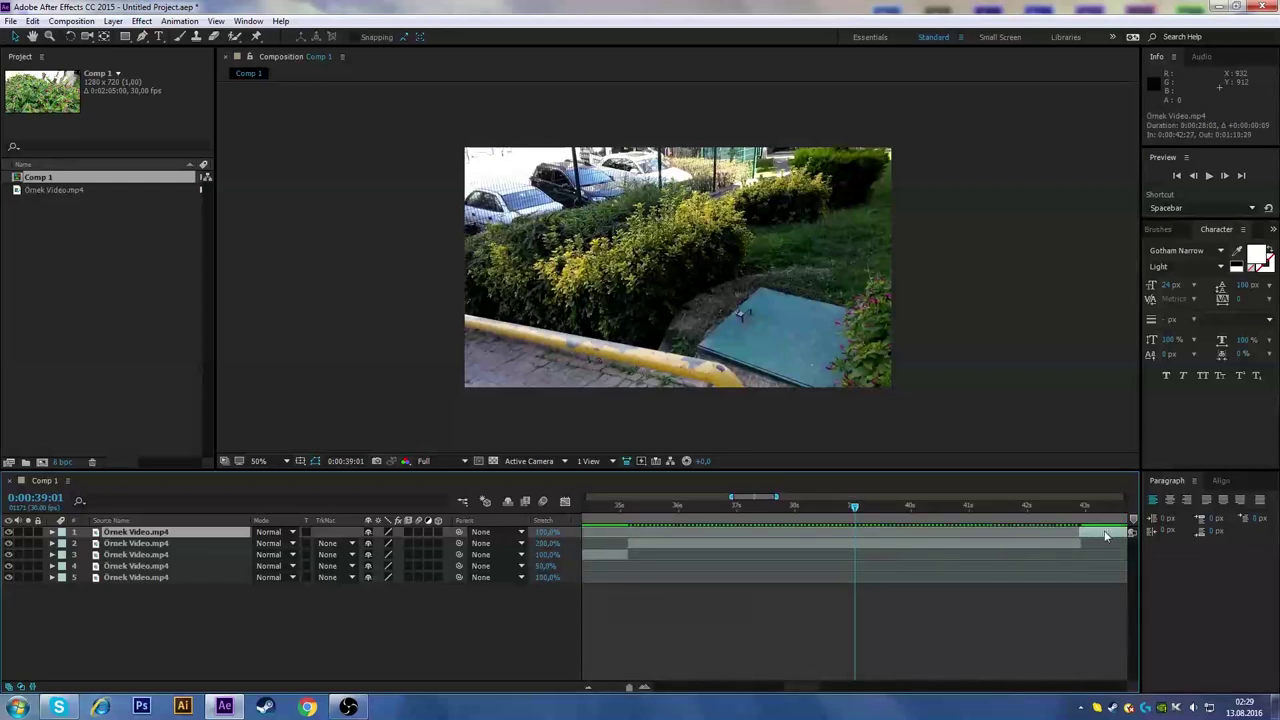
left_click(608, 689)
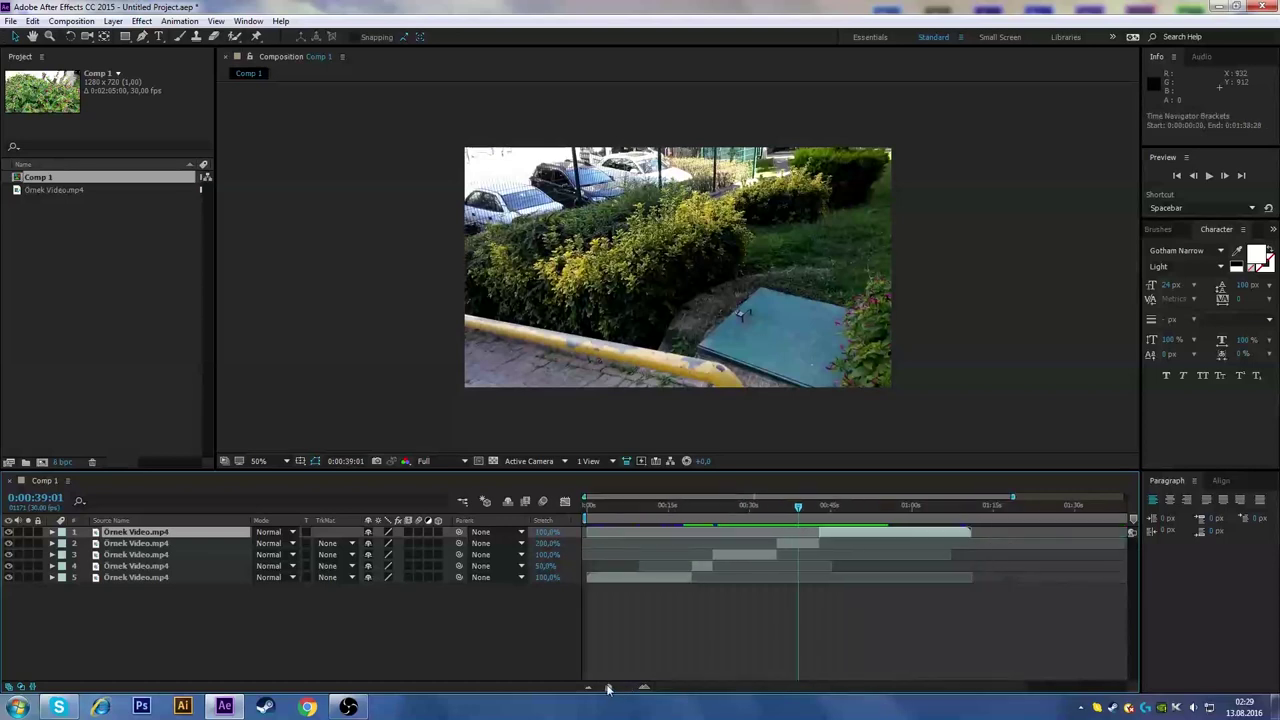
left_click_drag(790, 497, 765, 505)
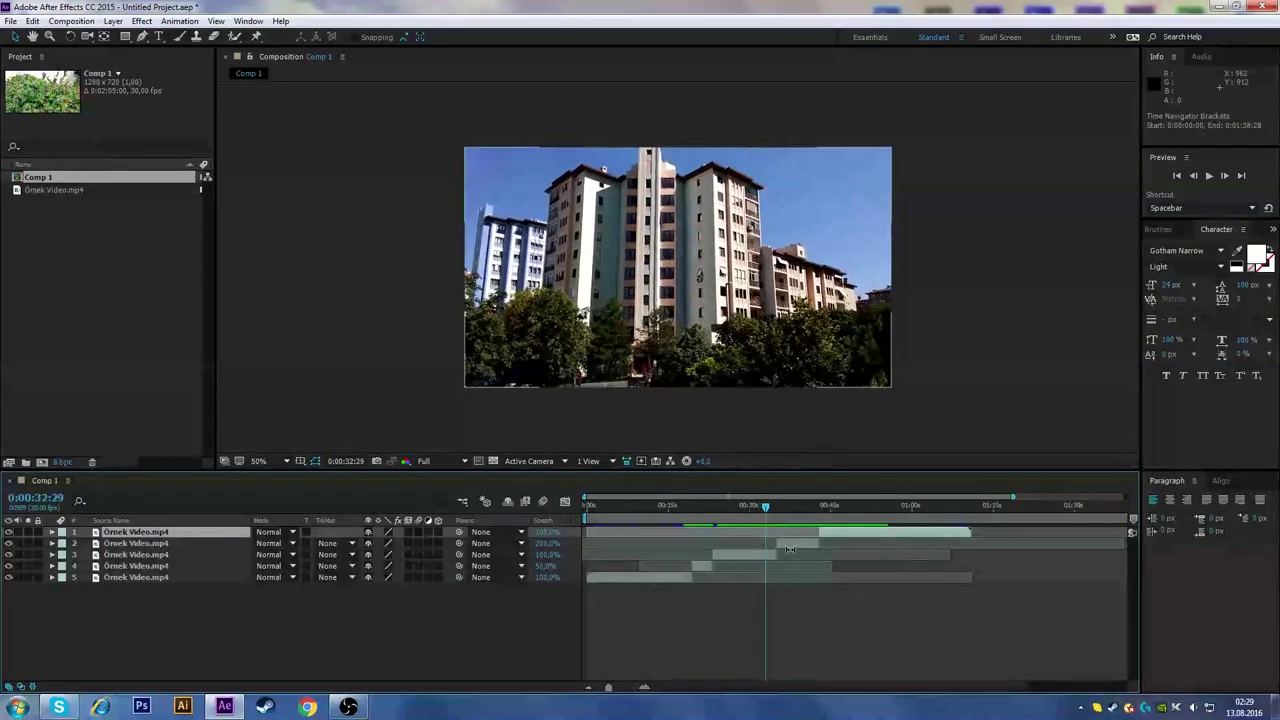
left_click(791, 544)
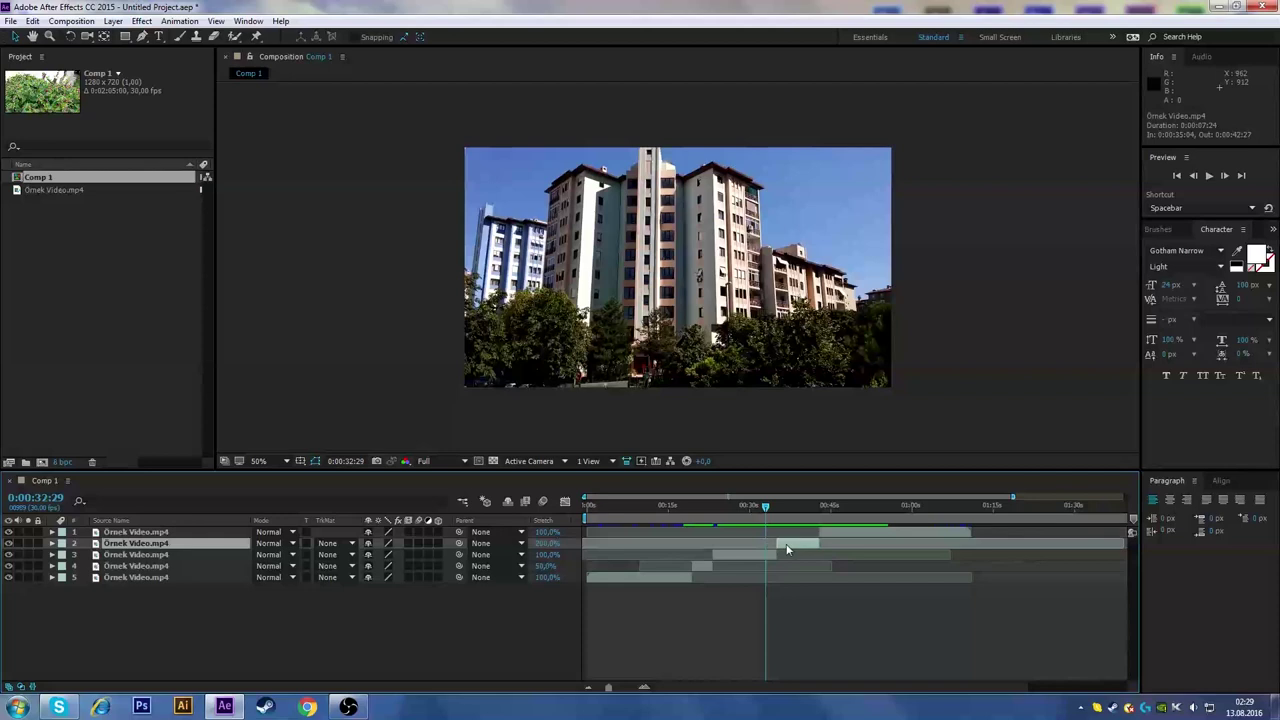
key("space")
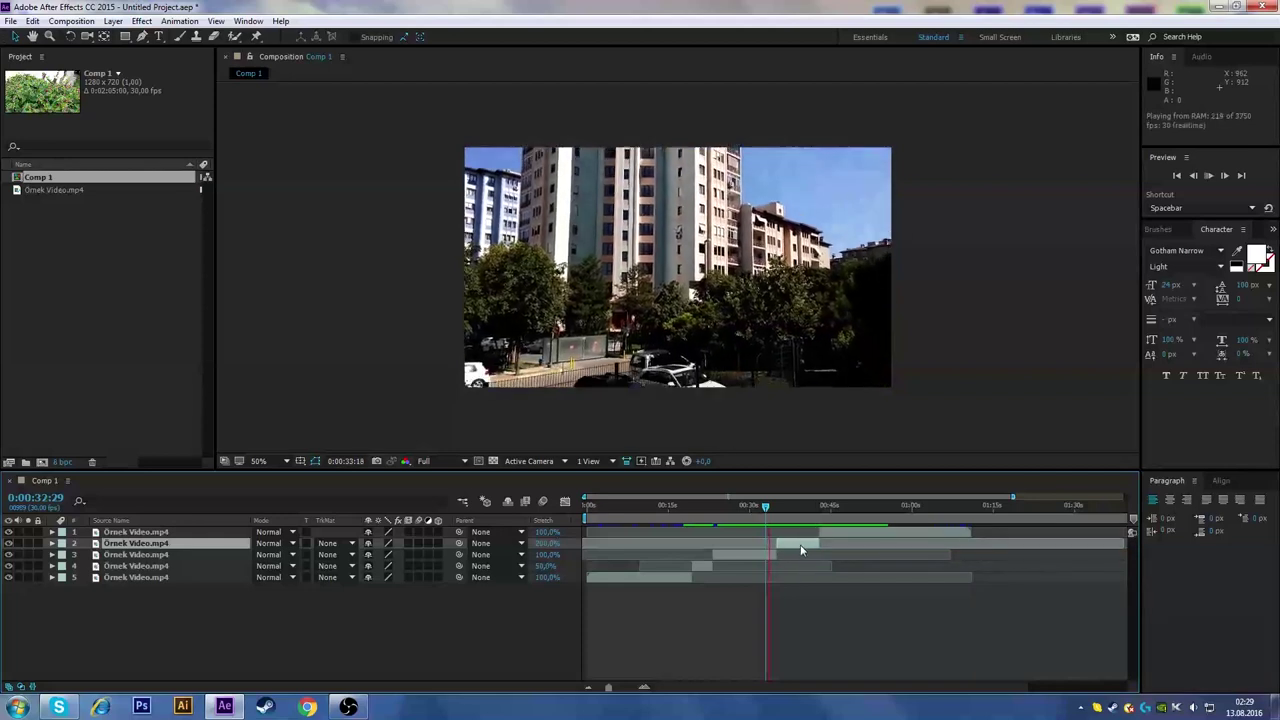